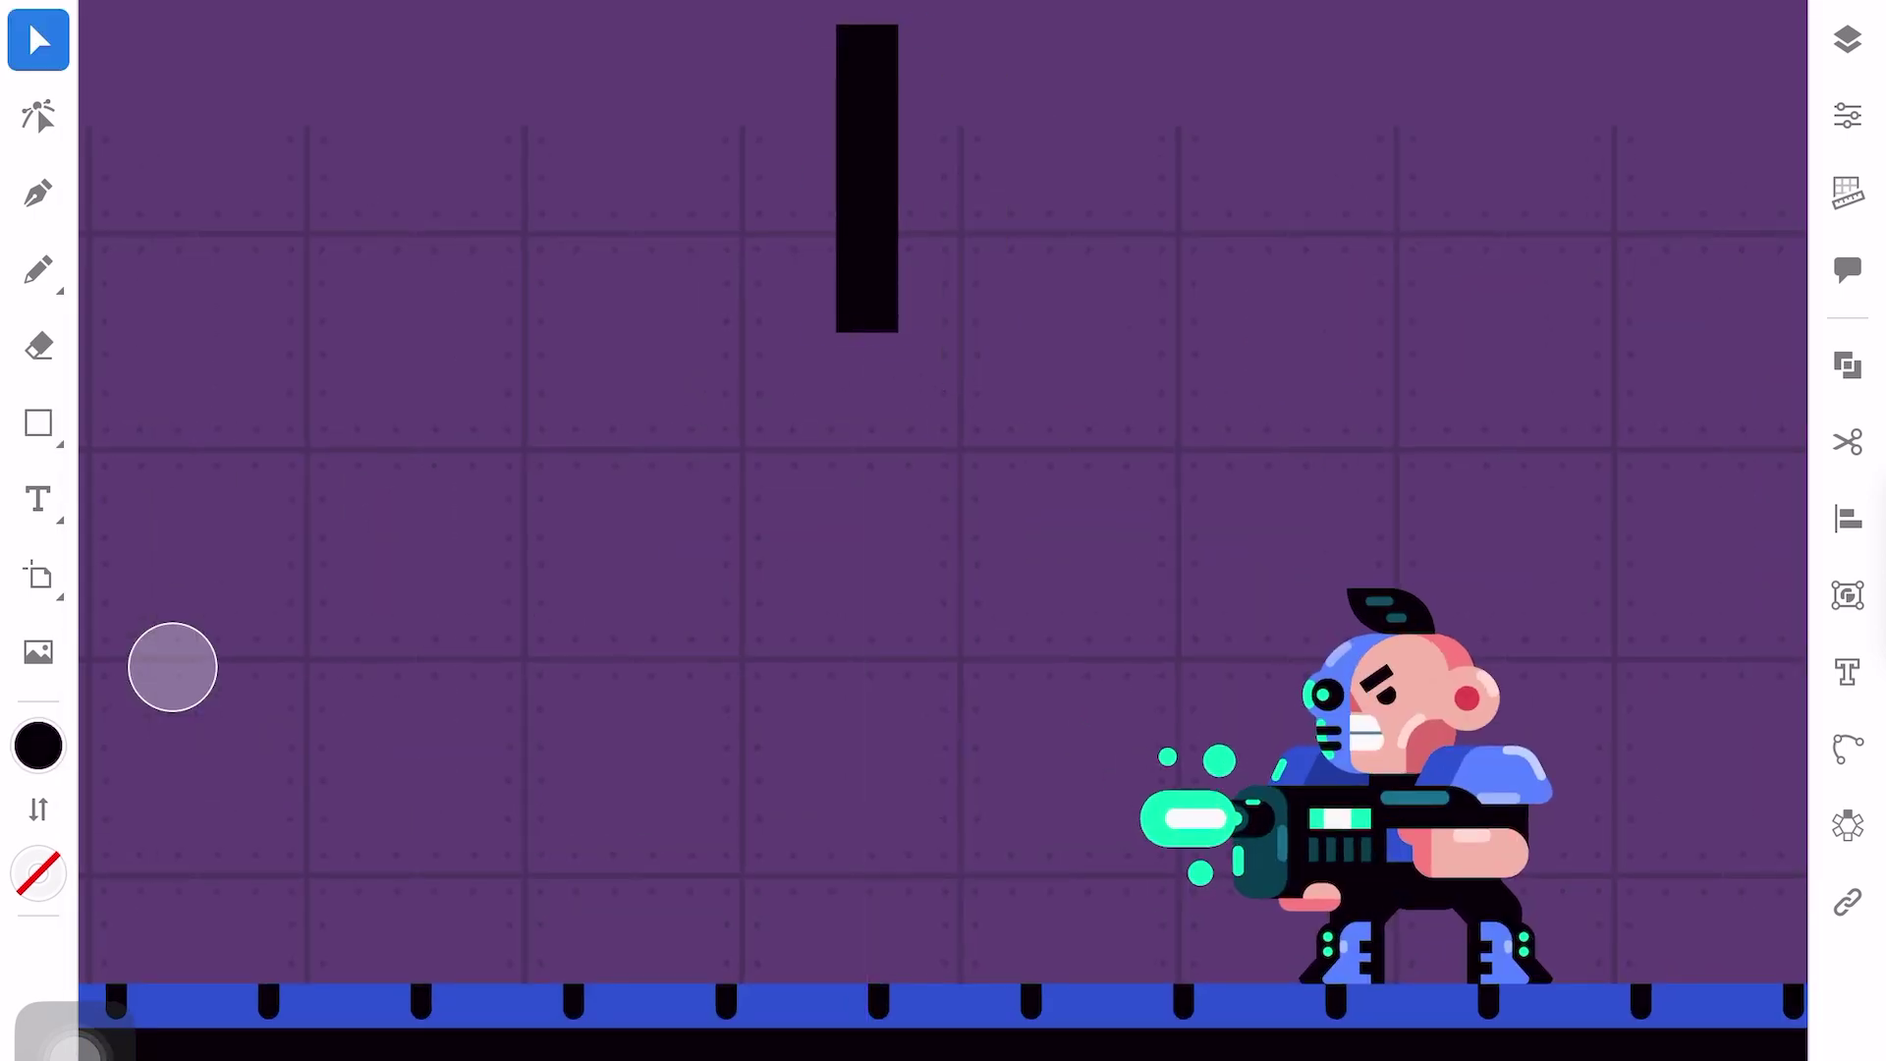
Fill the strip over the left half of the tall bar with dark blue #111973
click(38, 746)
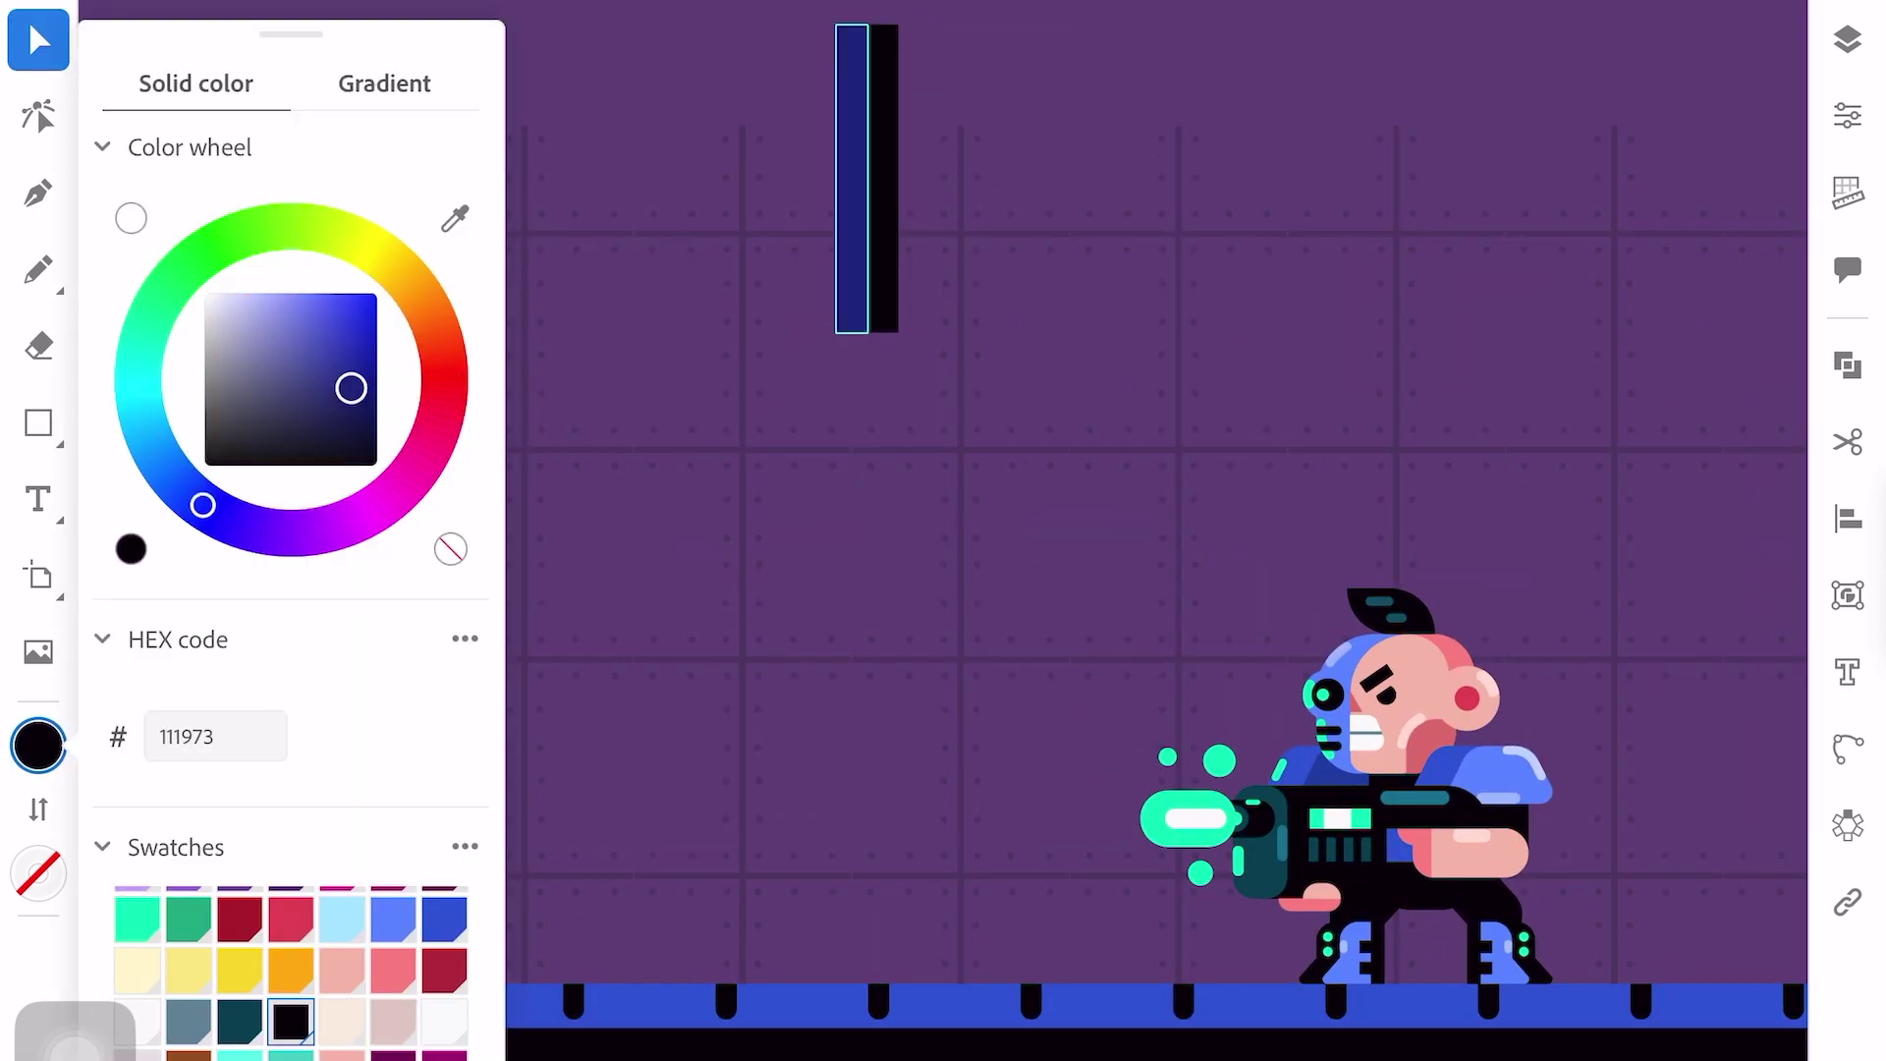
Repeat the small tick bar down the arm and space the ticks evenly
click(168, 664)
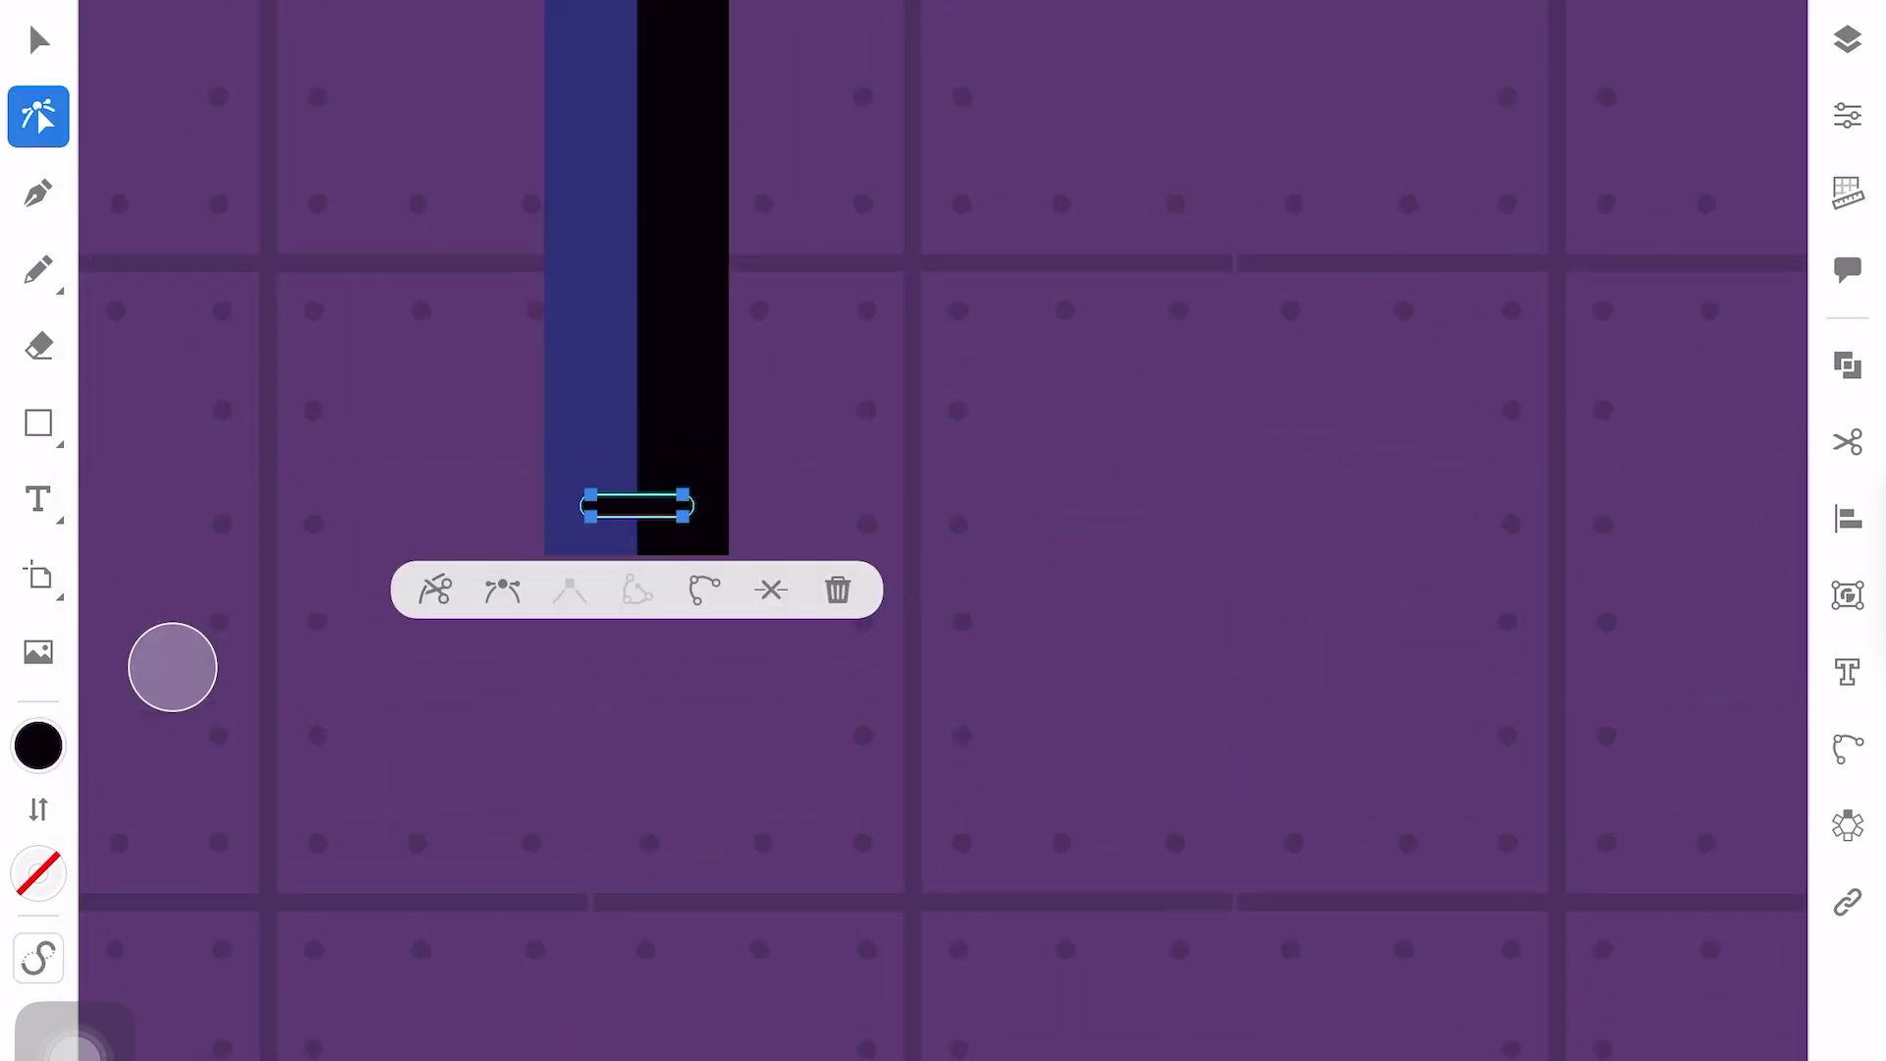
drag(750, 653, 749, 371)
click(1848, 518)
click(1725, 589)
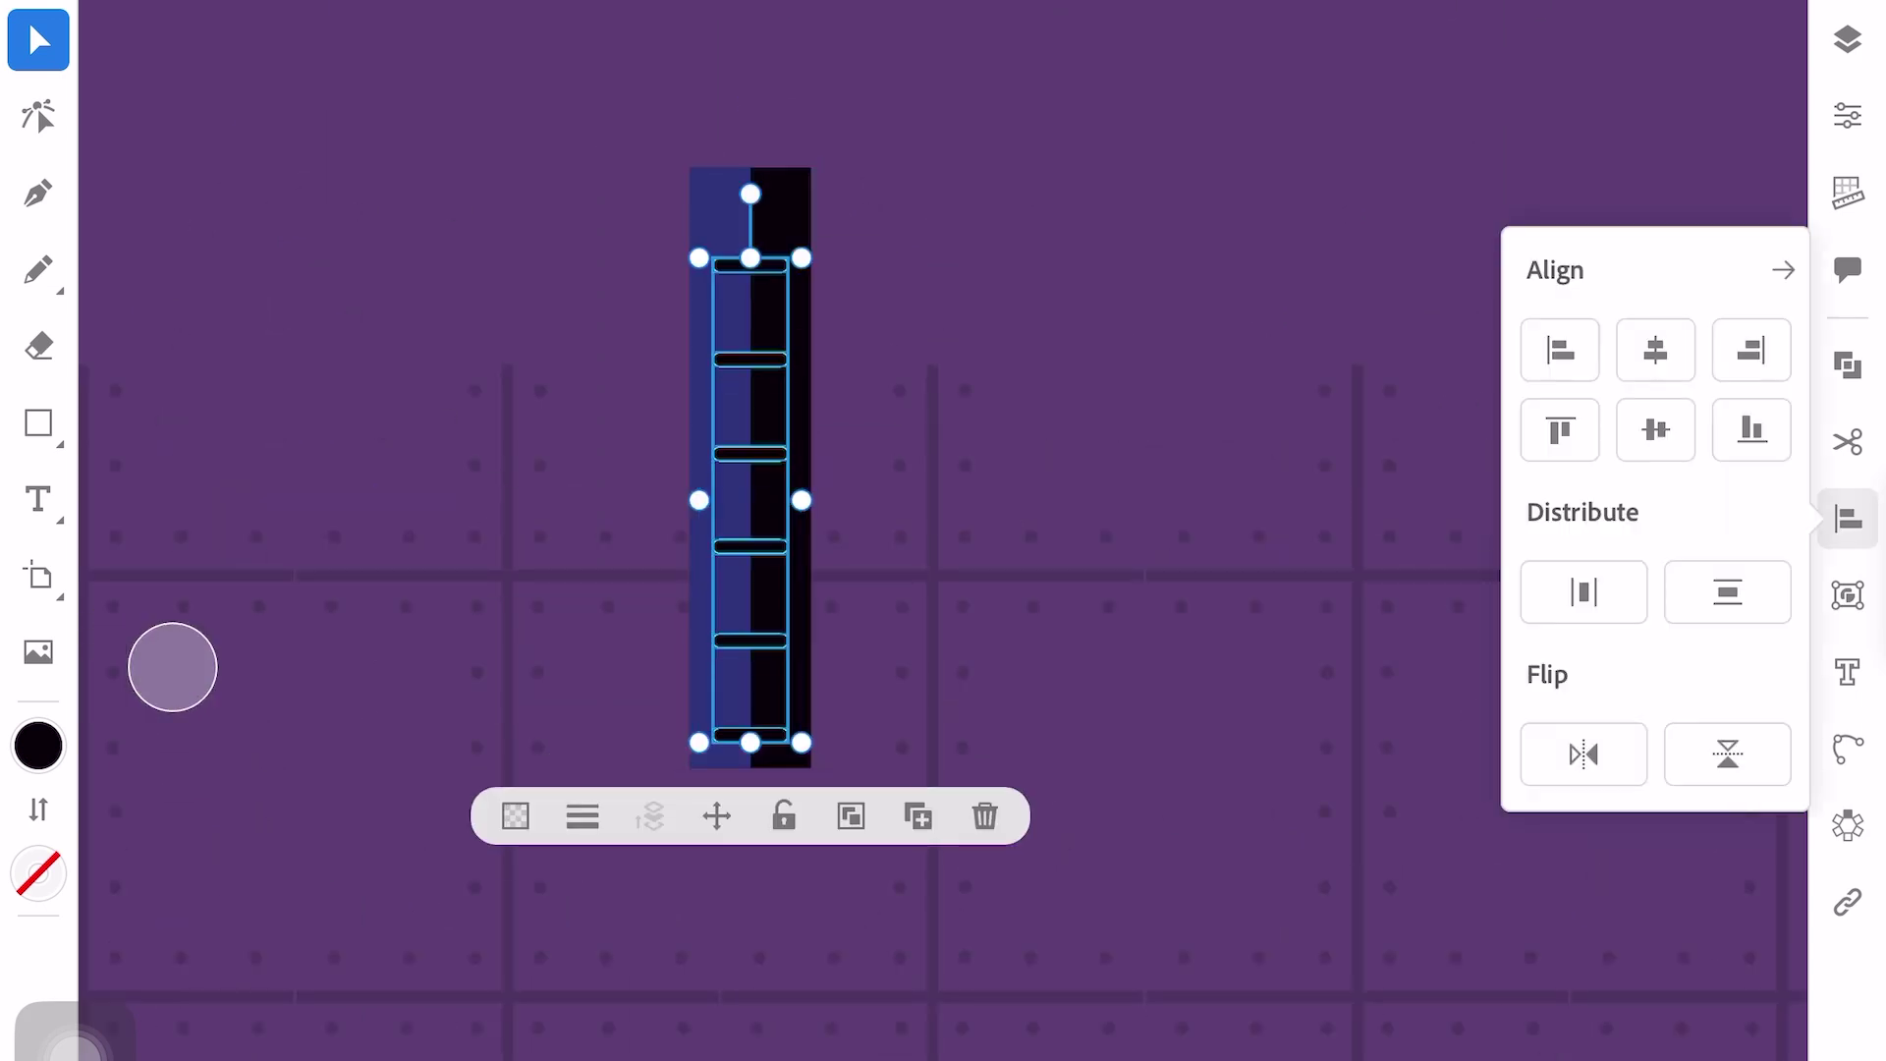
click(38, 423)
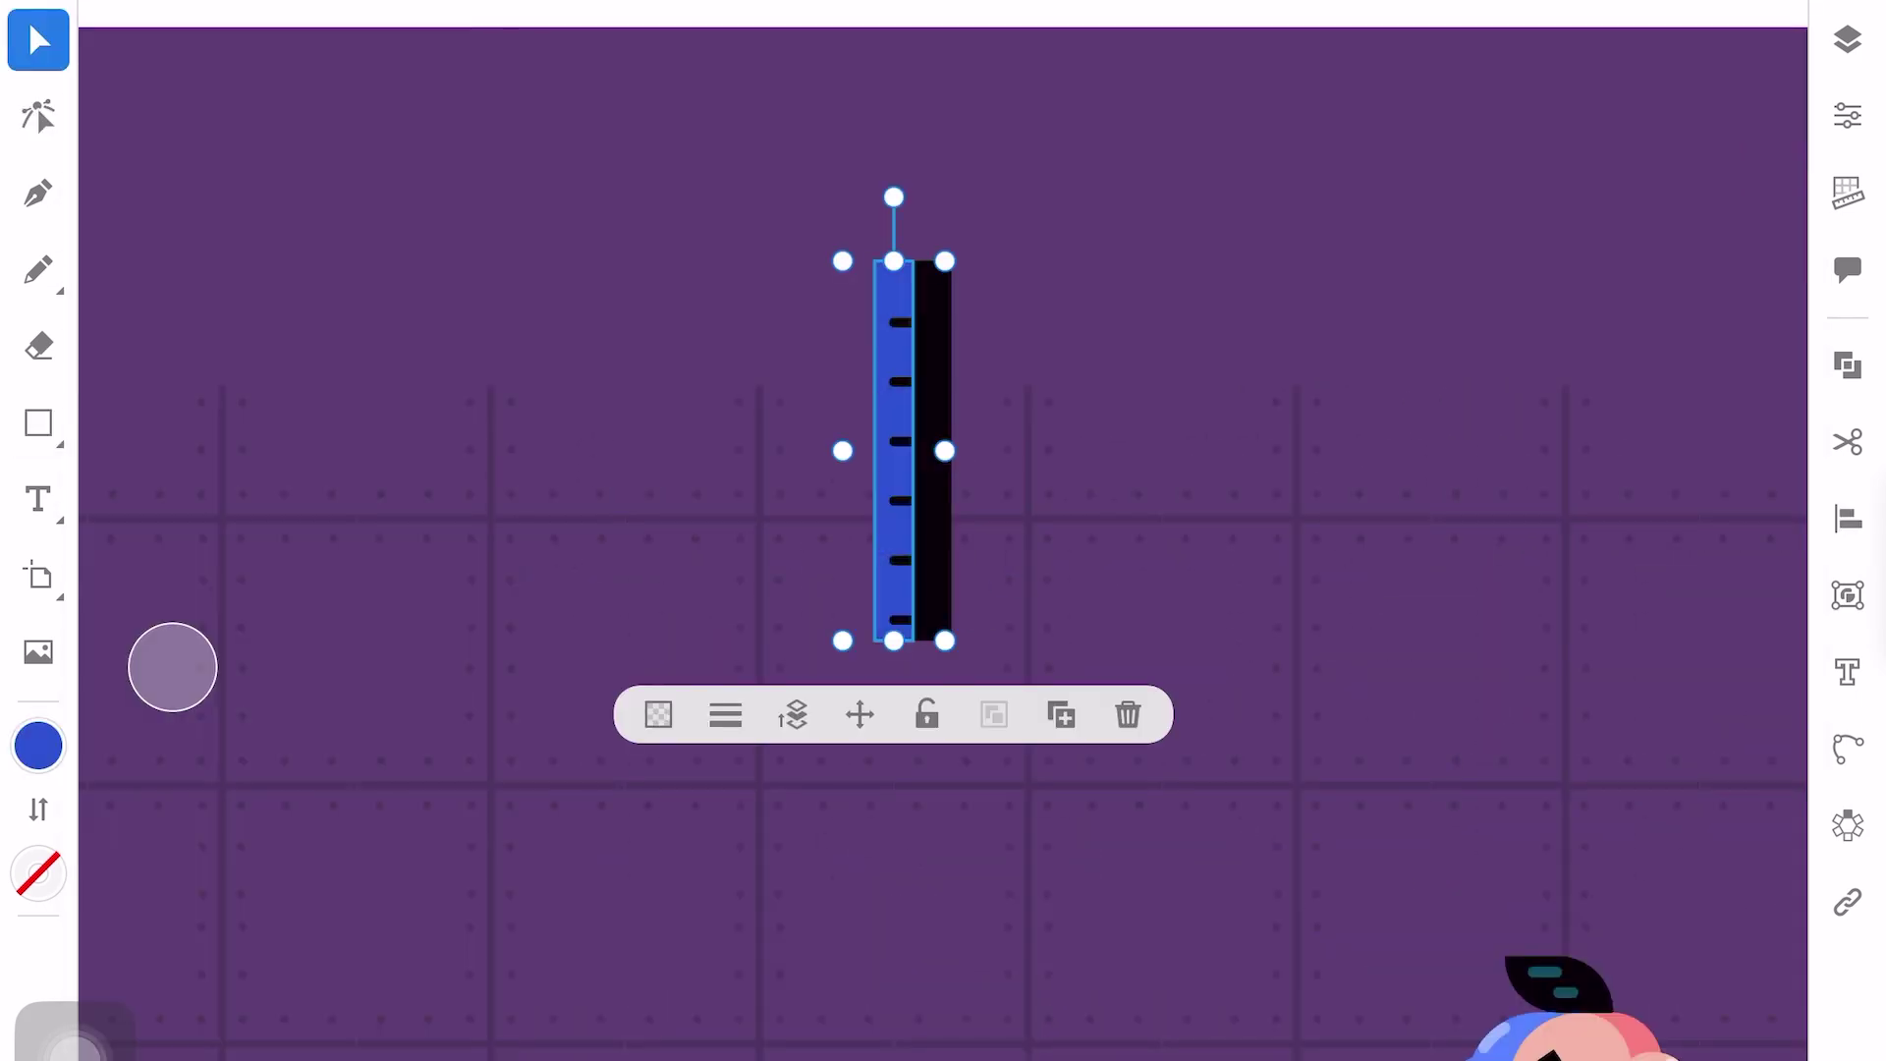
Build the arm's black base block under the arm, widened with a rounded corner
click(40, 423)
drag(759, 687, 885, 729)
click(40, 116)
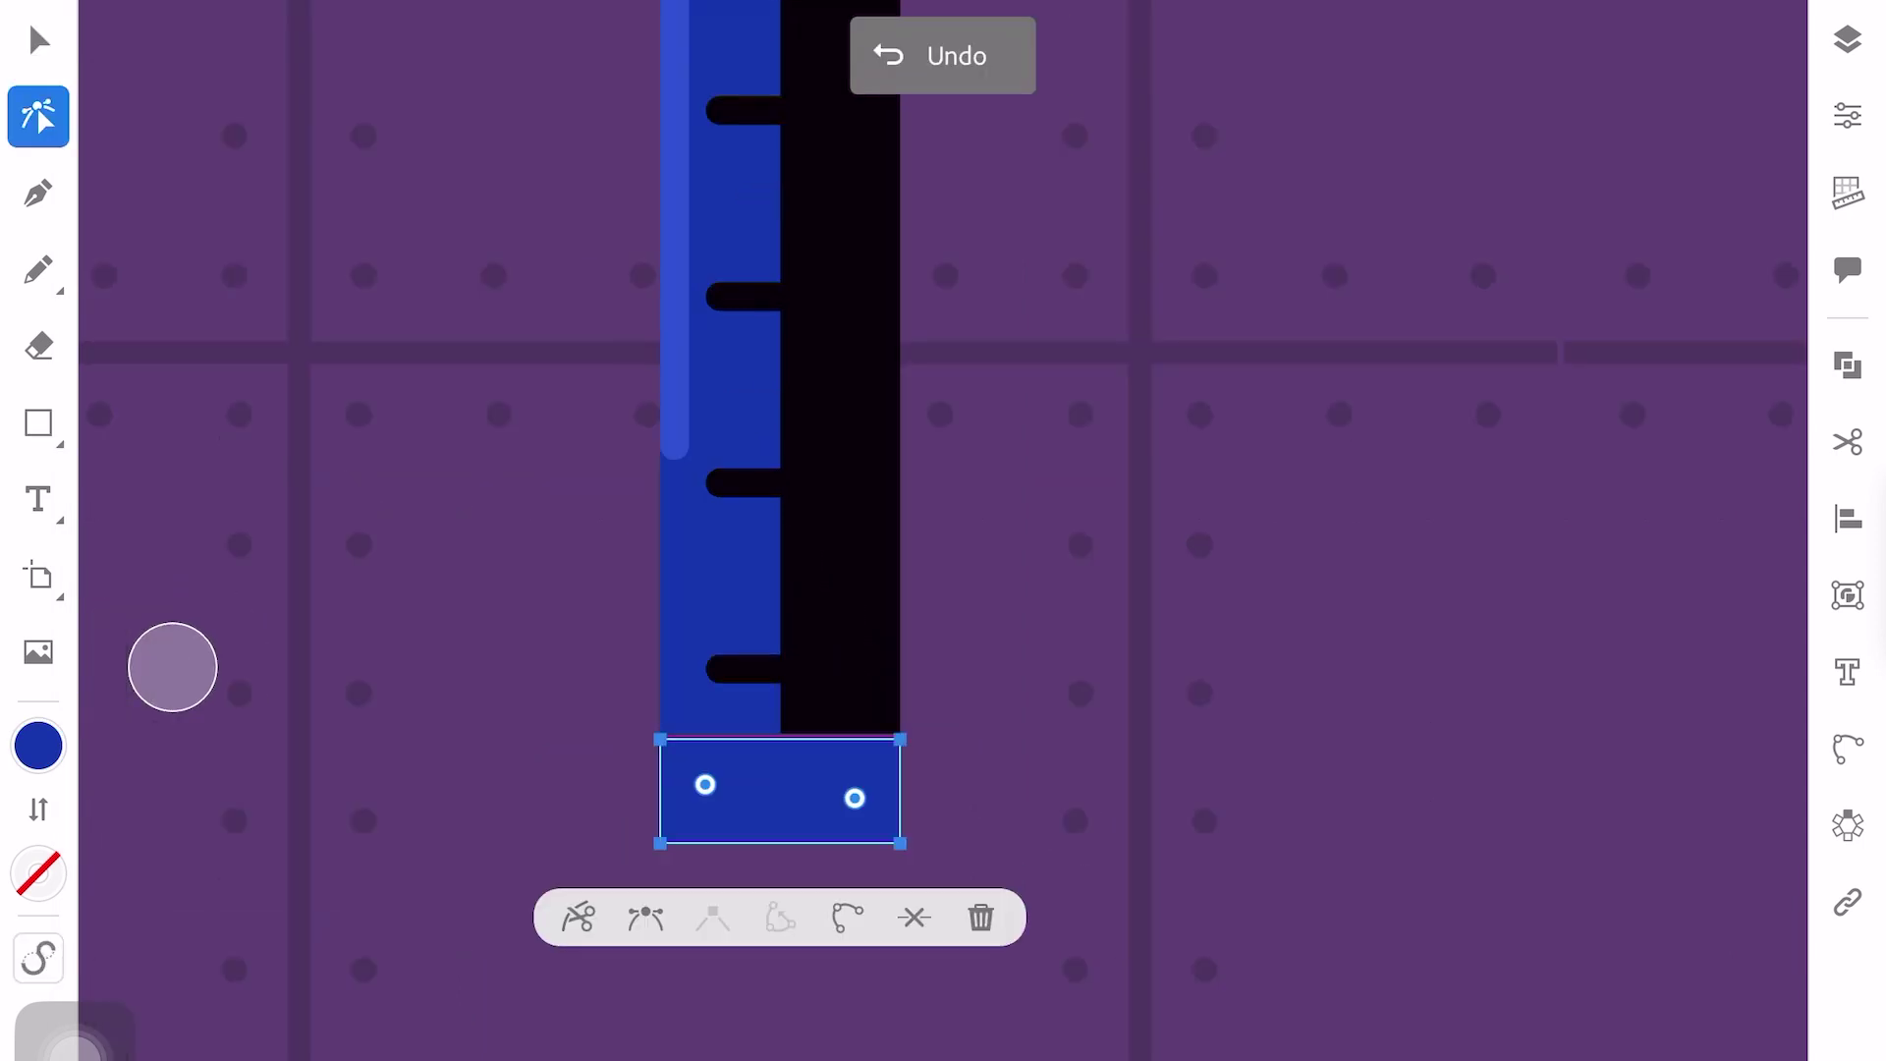
click(781, 796)
click(39, 746)
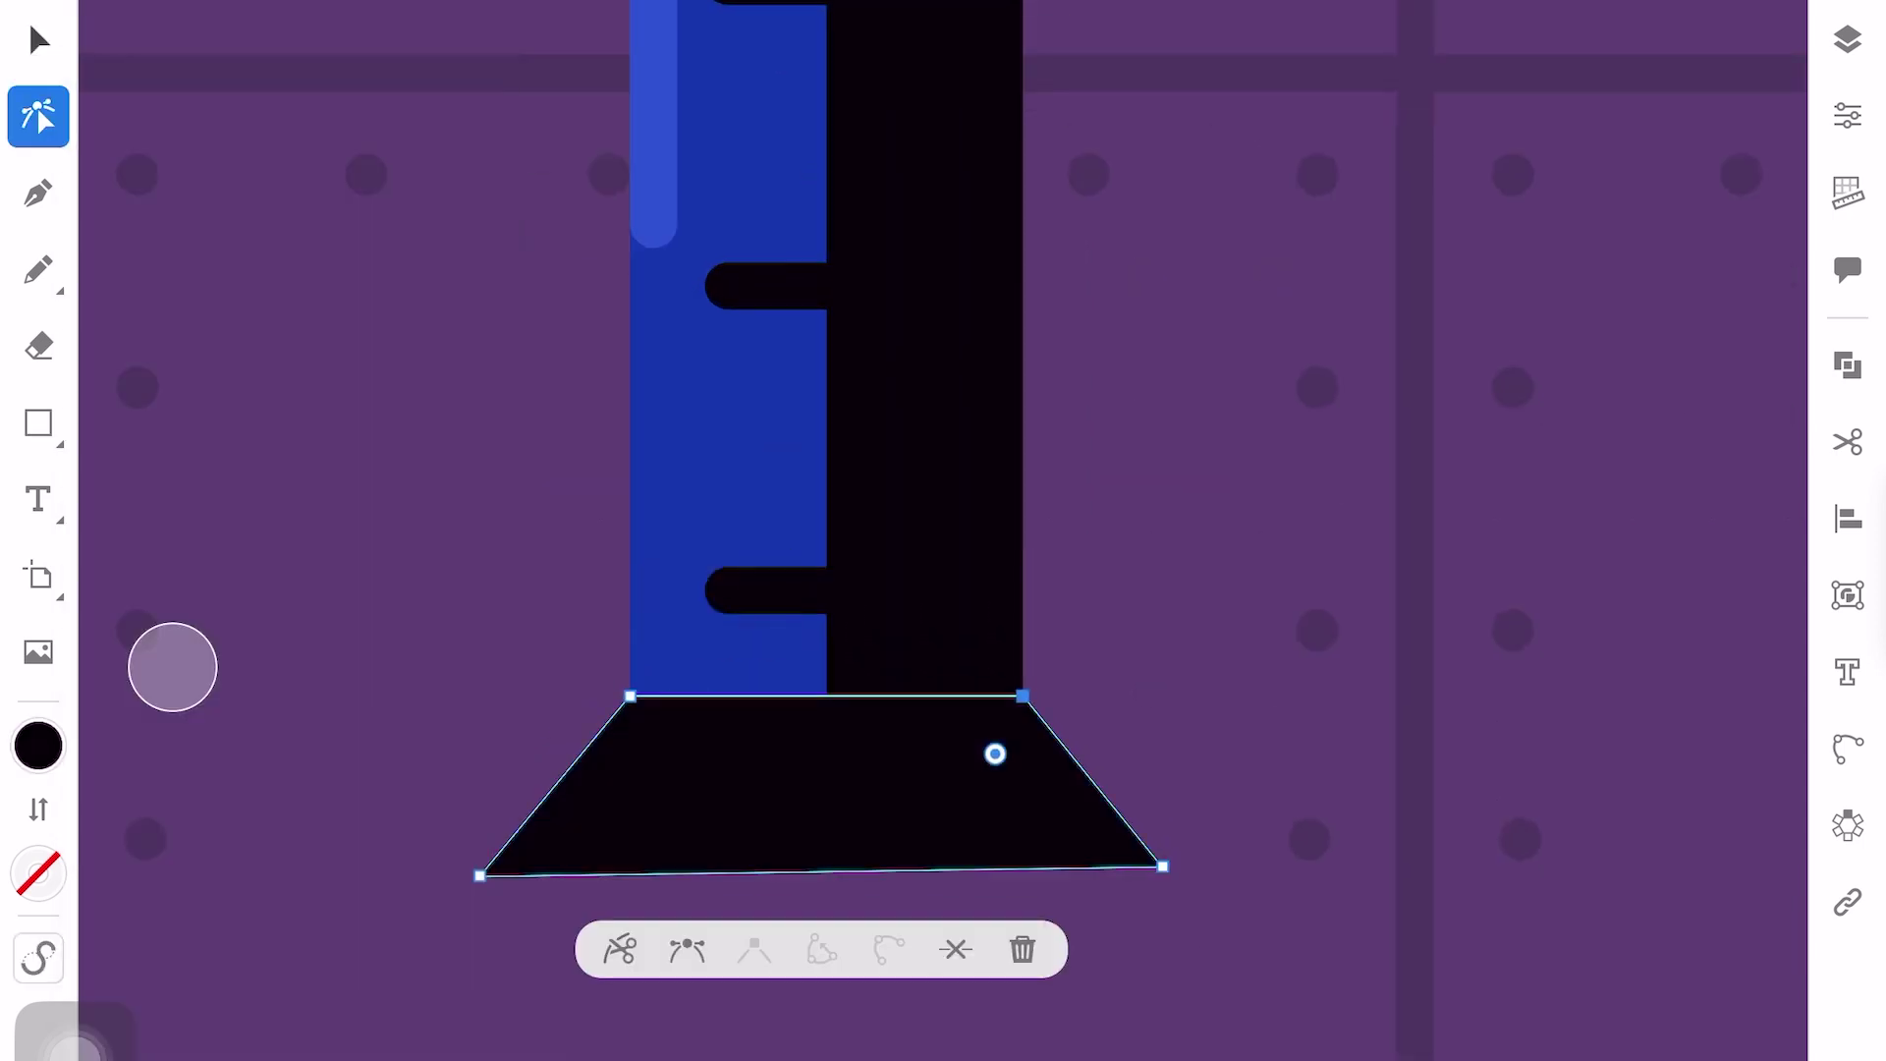
click(38, 423)
drag(825, 697, 825, 875)
drag(675, 835, 524, 854)
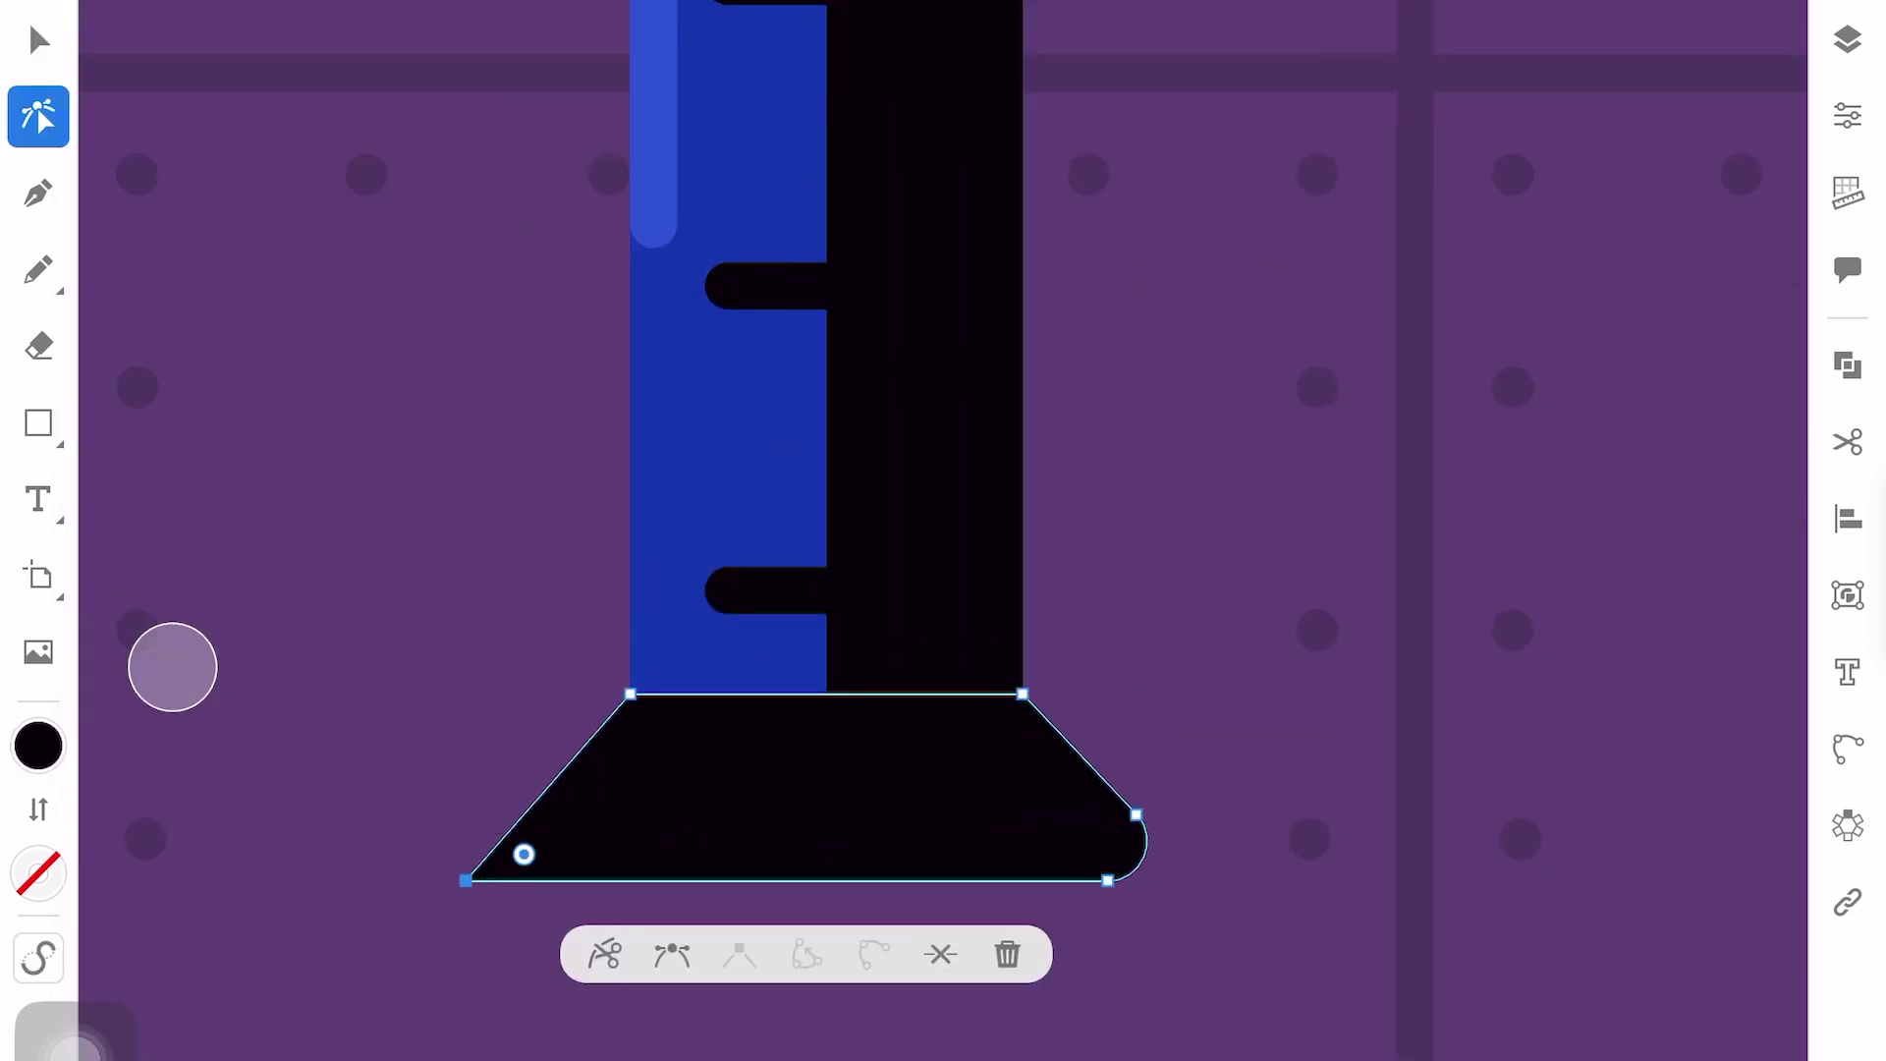
key(v)
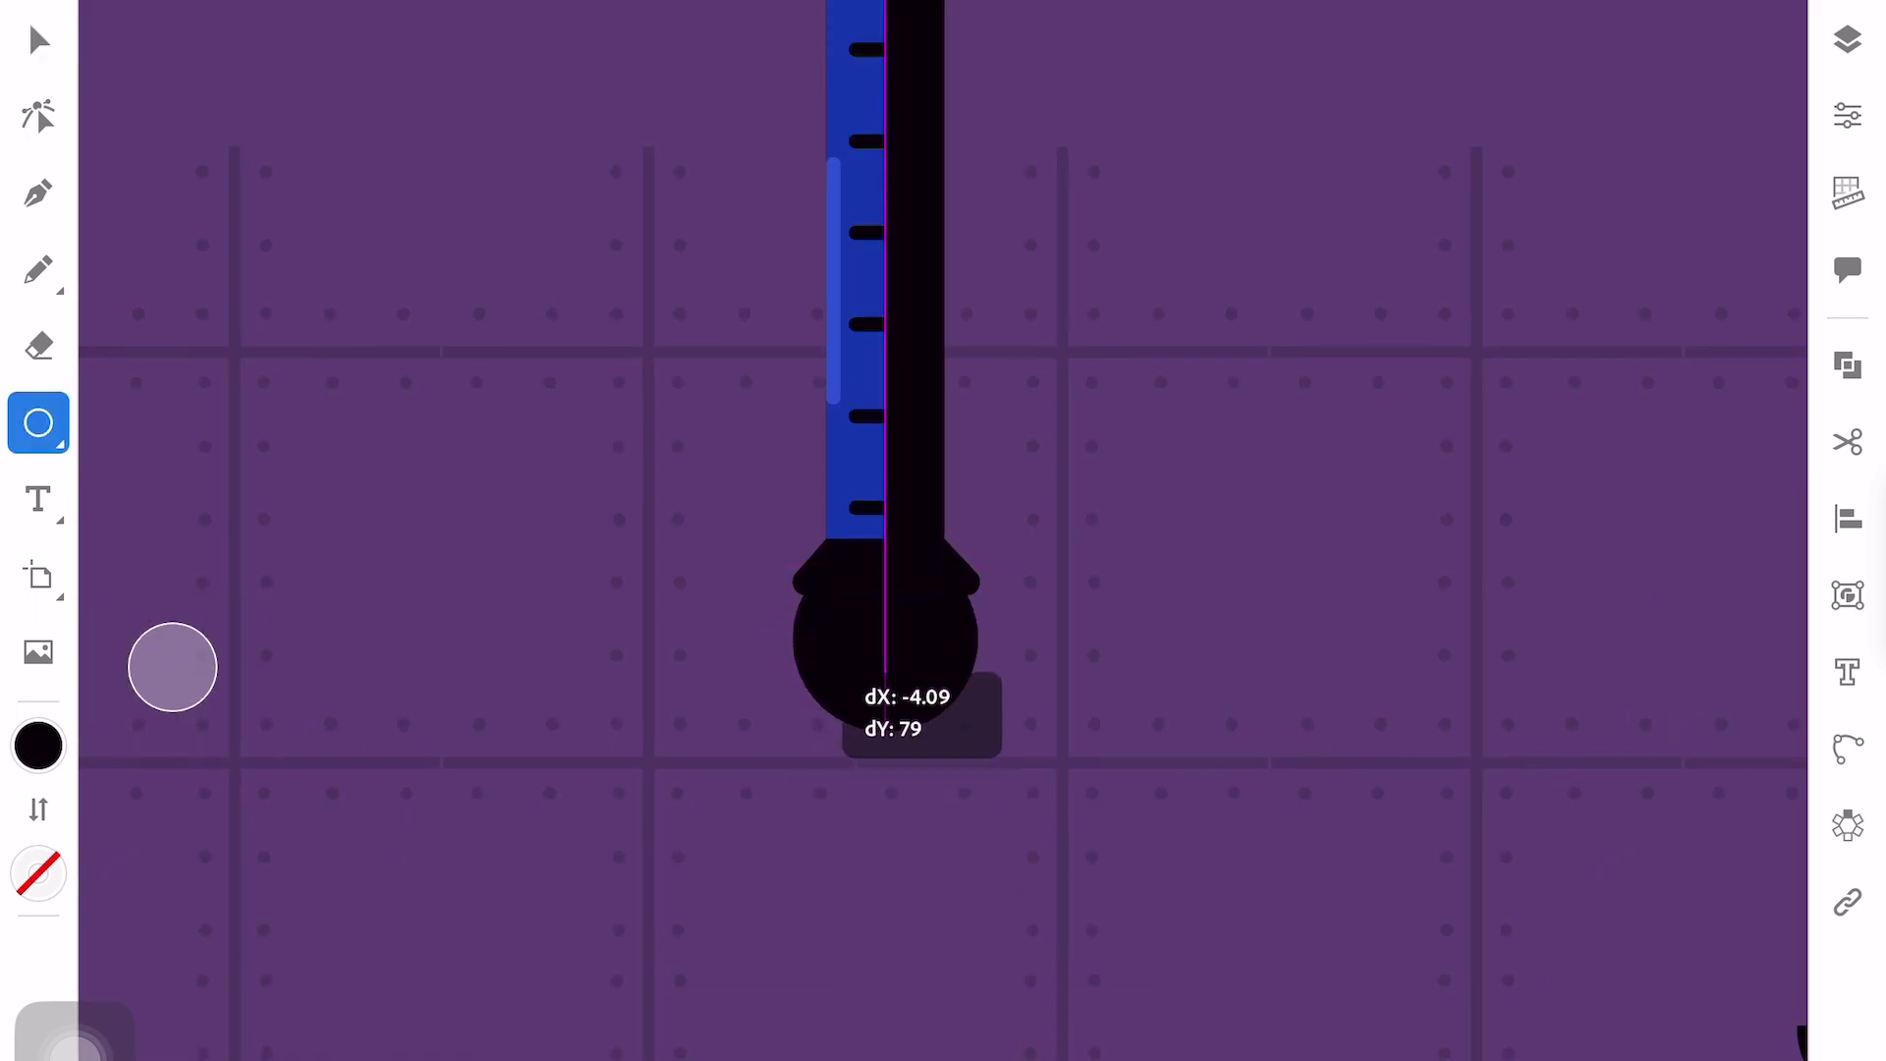
Shape the joint from combined rectangles, an edited arc and a smaller bulb copy
click(38, 39)
drag(723, 608, 1061, 835)
key(ctrl+d)
click(1848, 365)
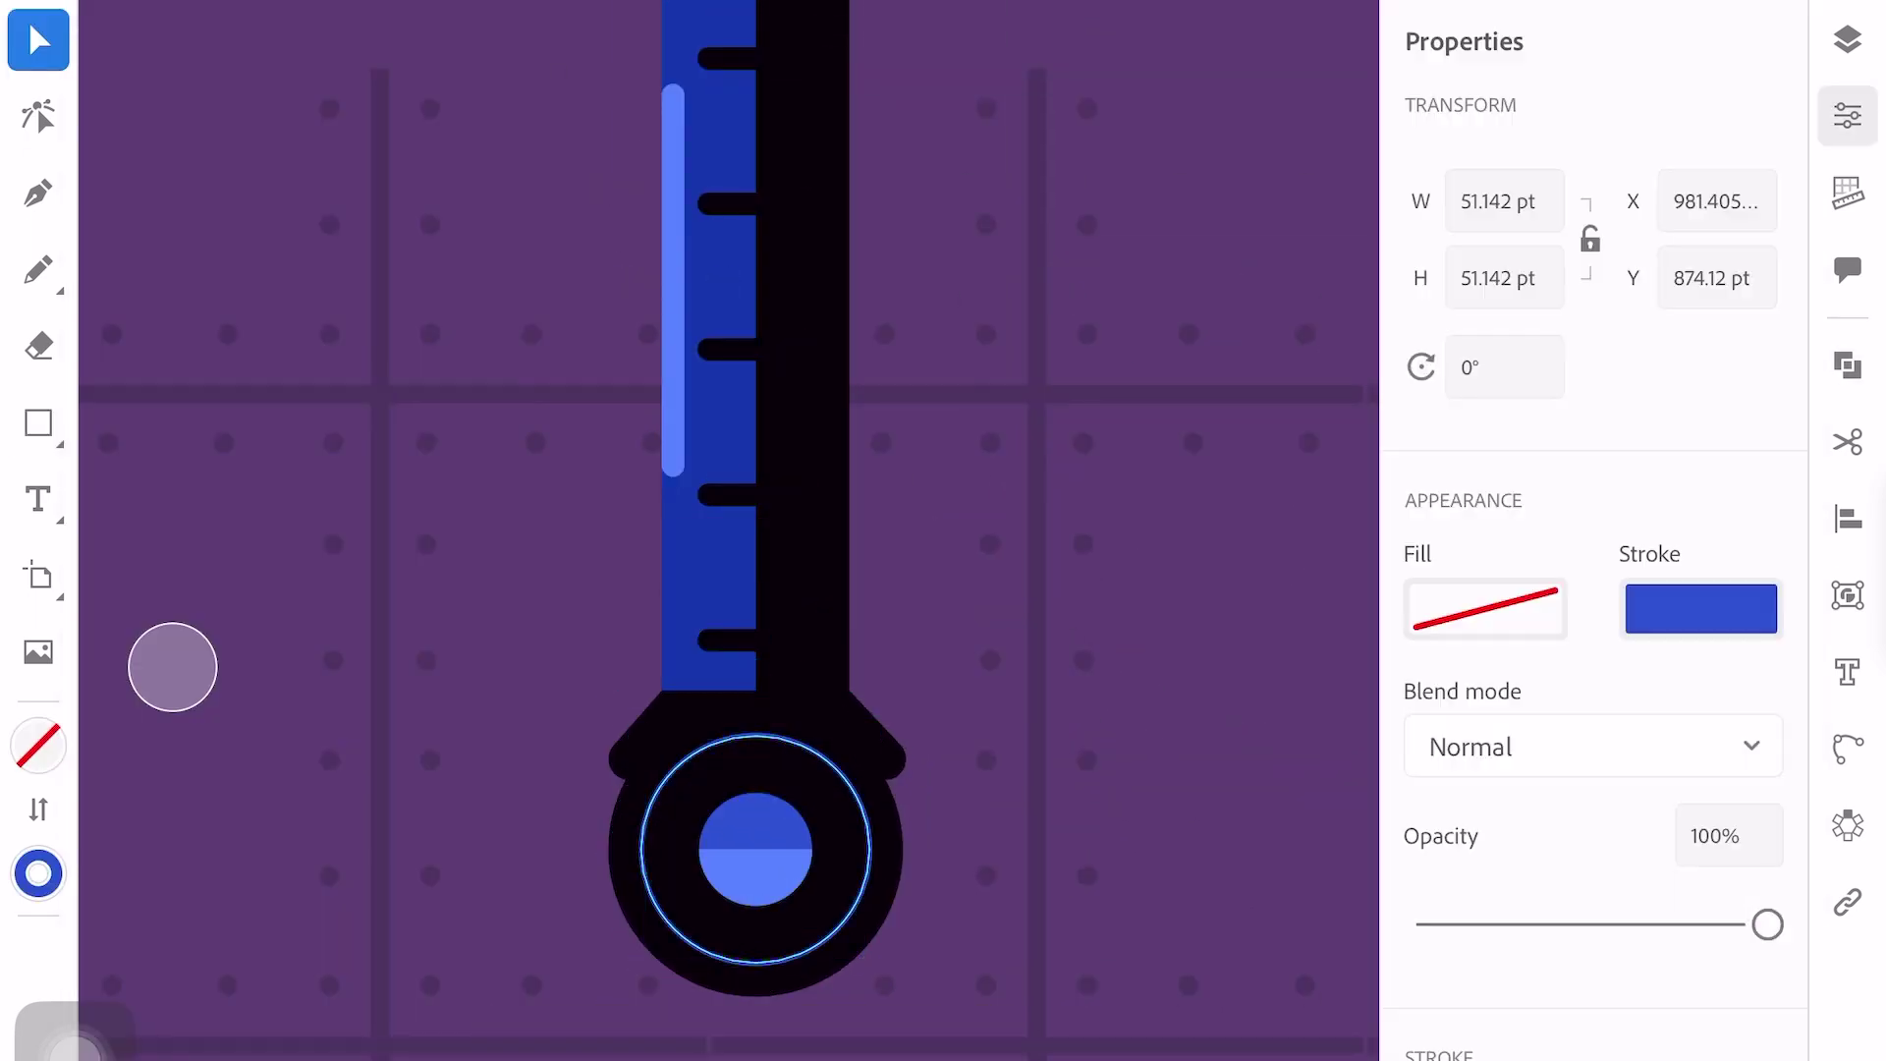
double_click(755, 943)
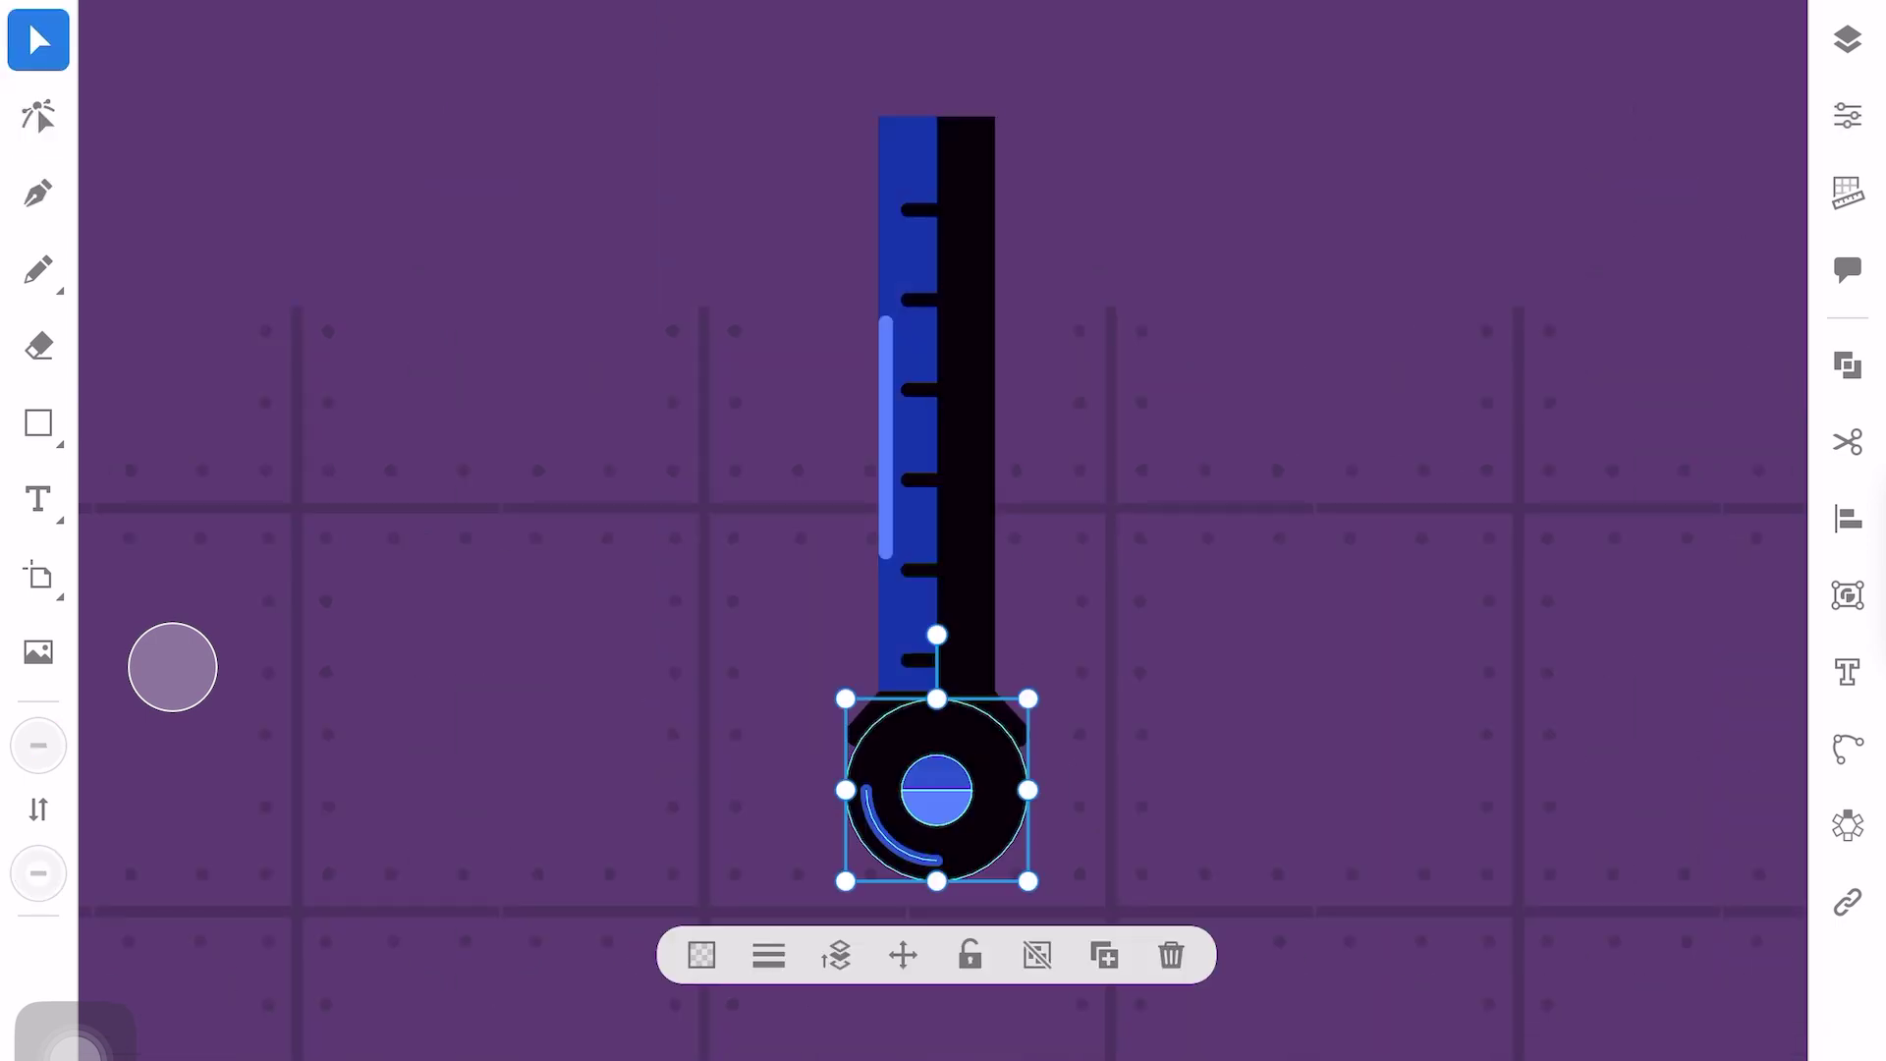
drag(774, 427, 552, 619)
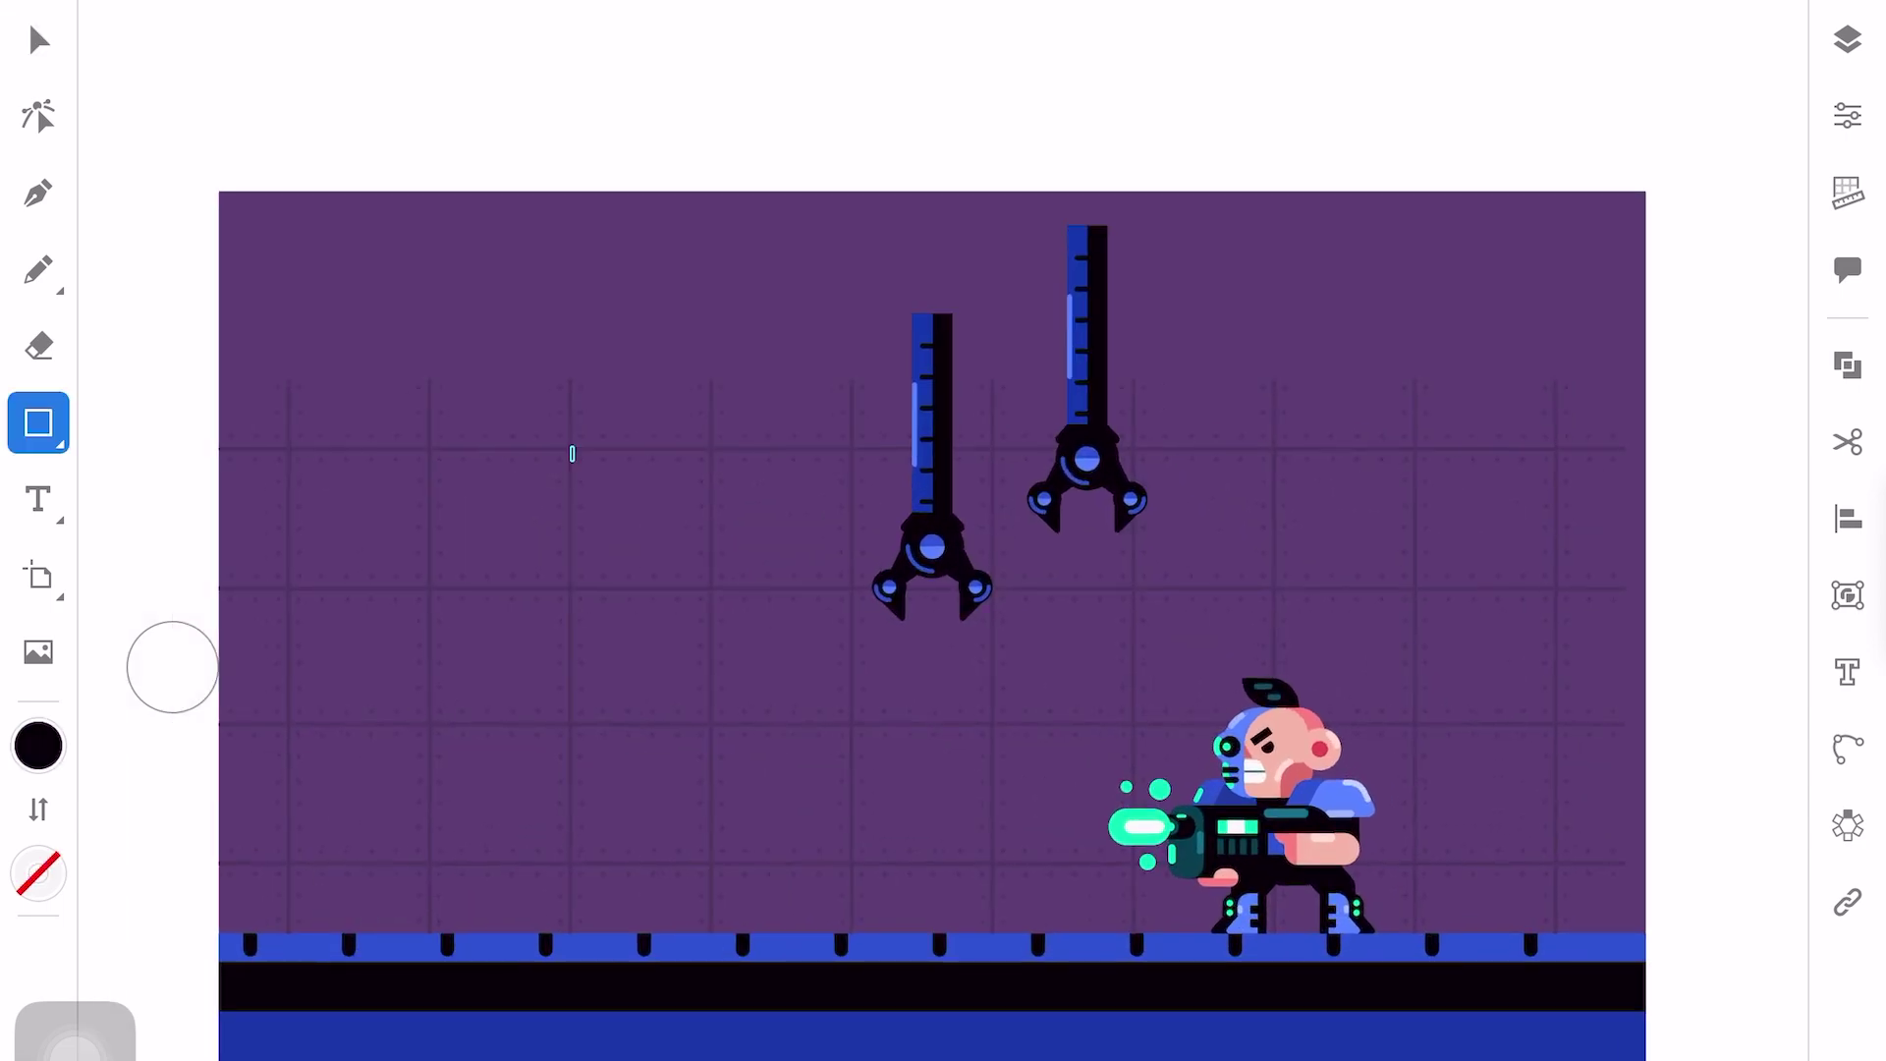
Draw the crate square with an inset copy and four evenly spaced orange stripes tilted 45°
drag(572, 452, 797, 590)
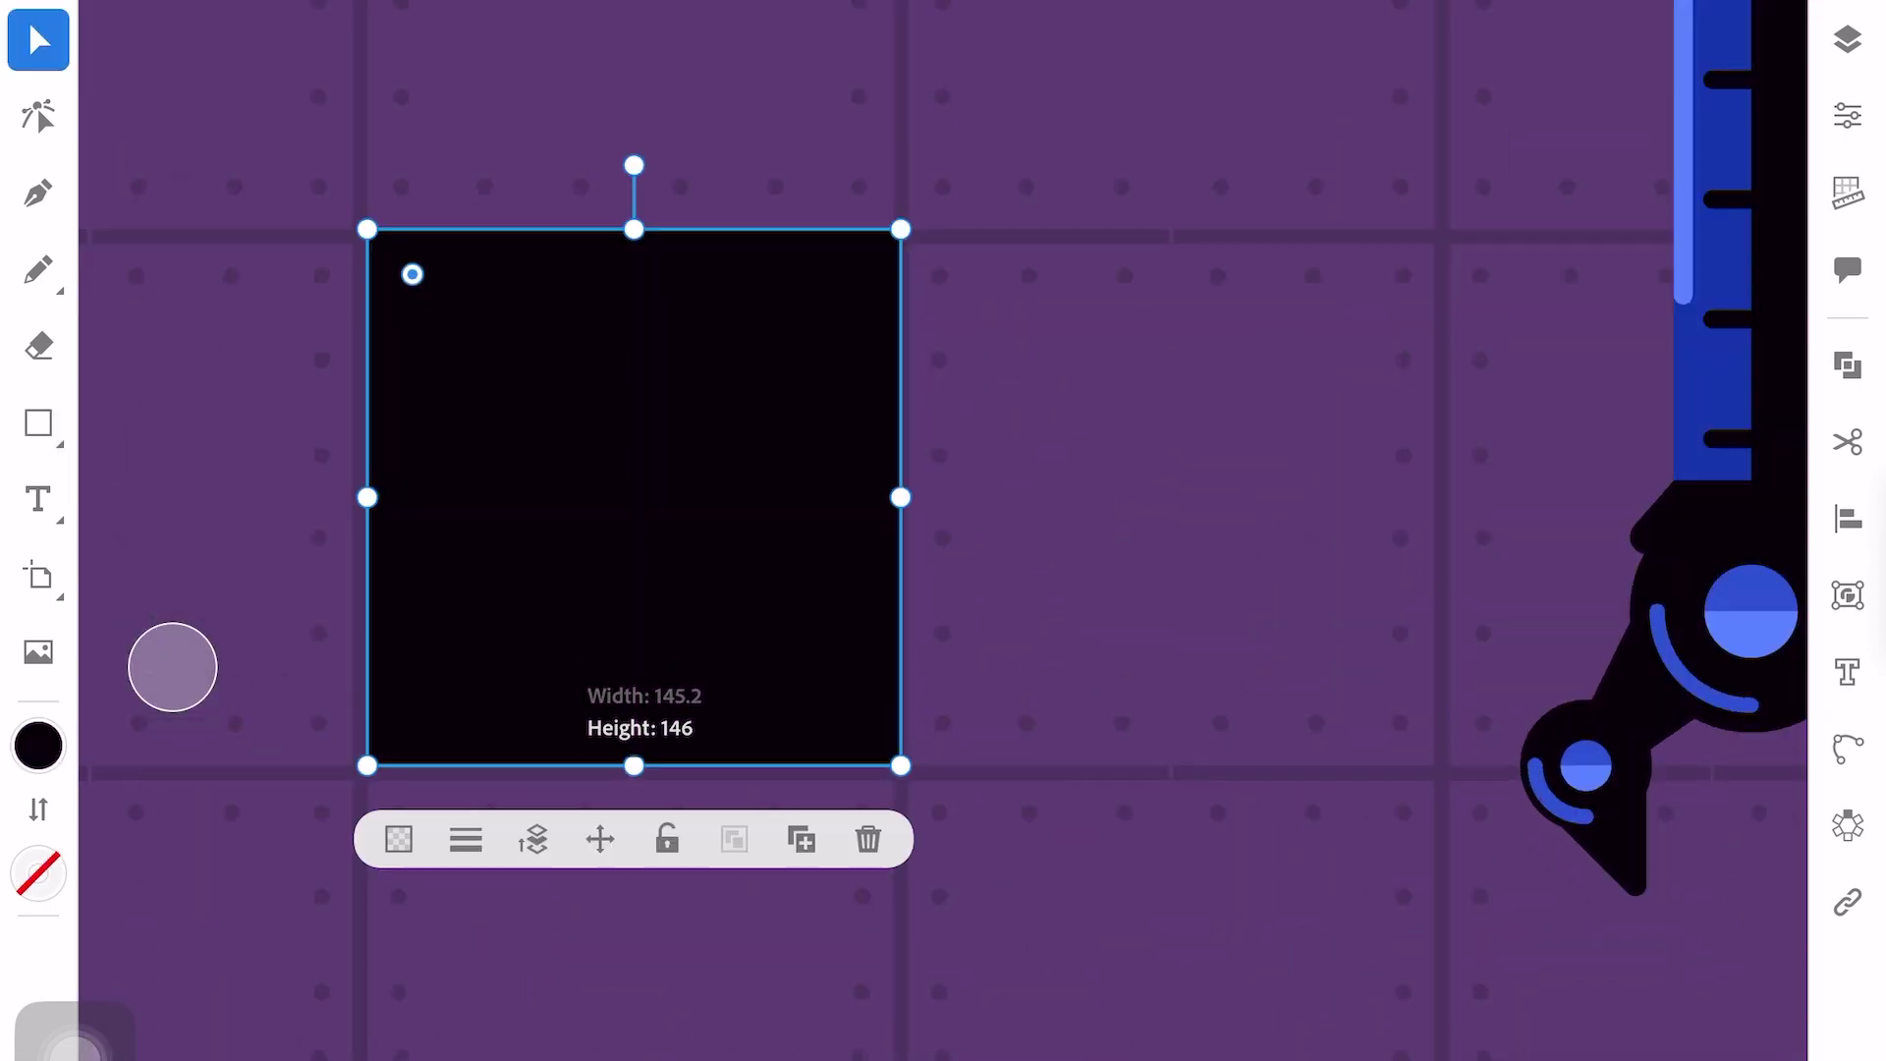
drag(928, 695, 884, 655)
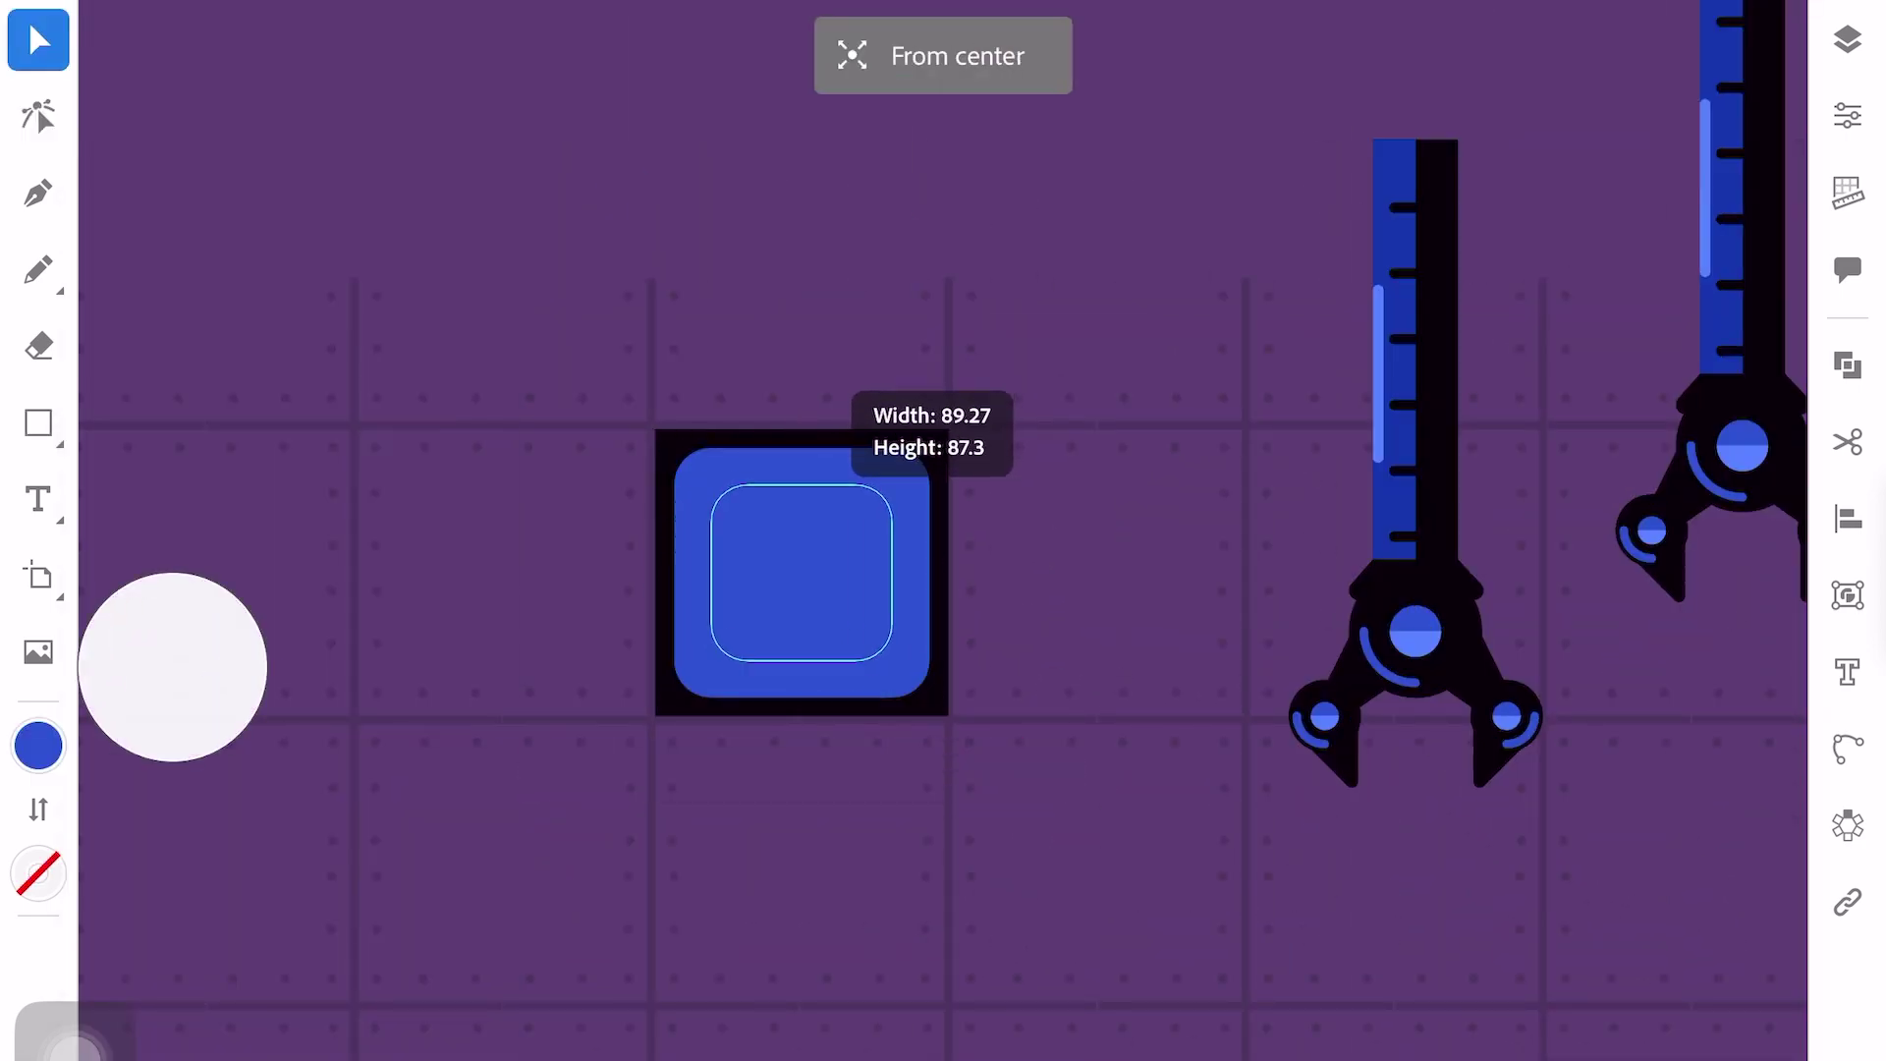
click(38, 747)
click(38, 424)
drag(528, 200, 528, 411)
mouse_move(707, 484)
mouse_down()
mouse_move(830, 547)
mouse_move(898, 615)
mouse_up()
click(1848, 519)
drag(1056, 569, 980, 390)
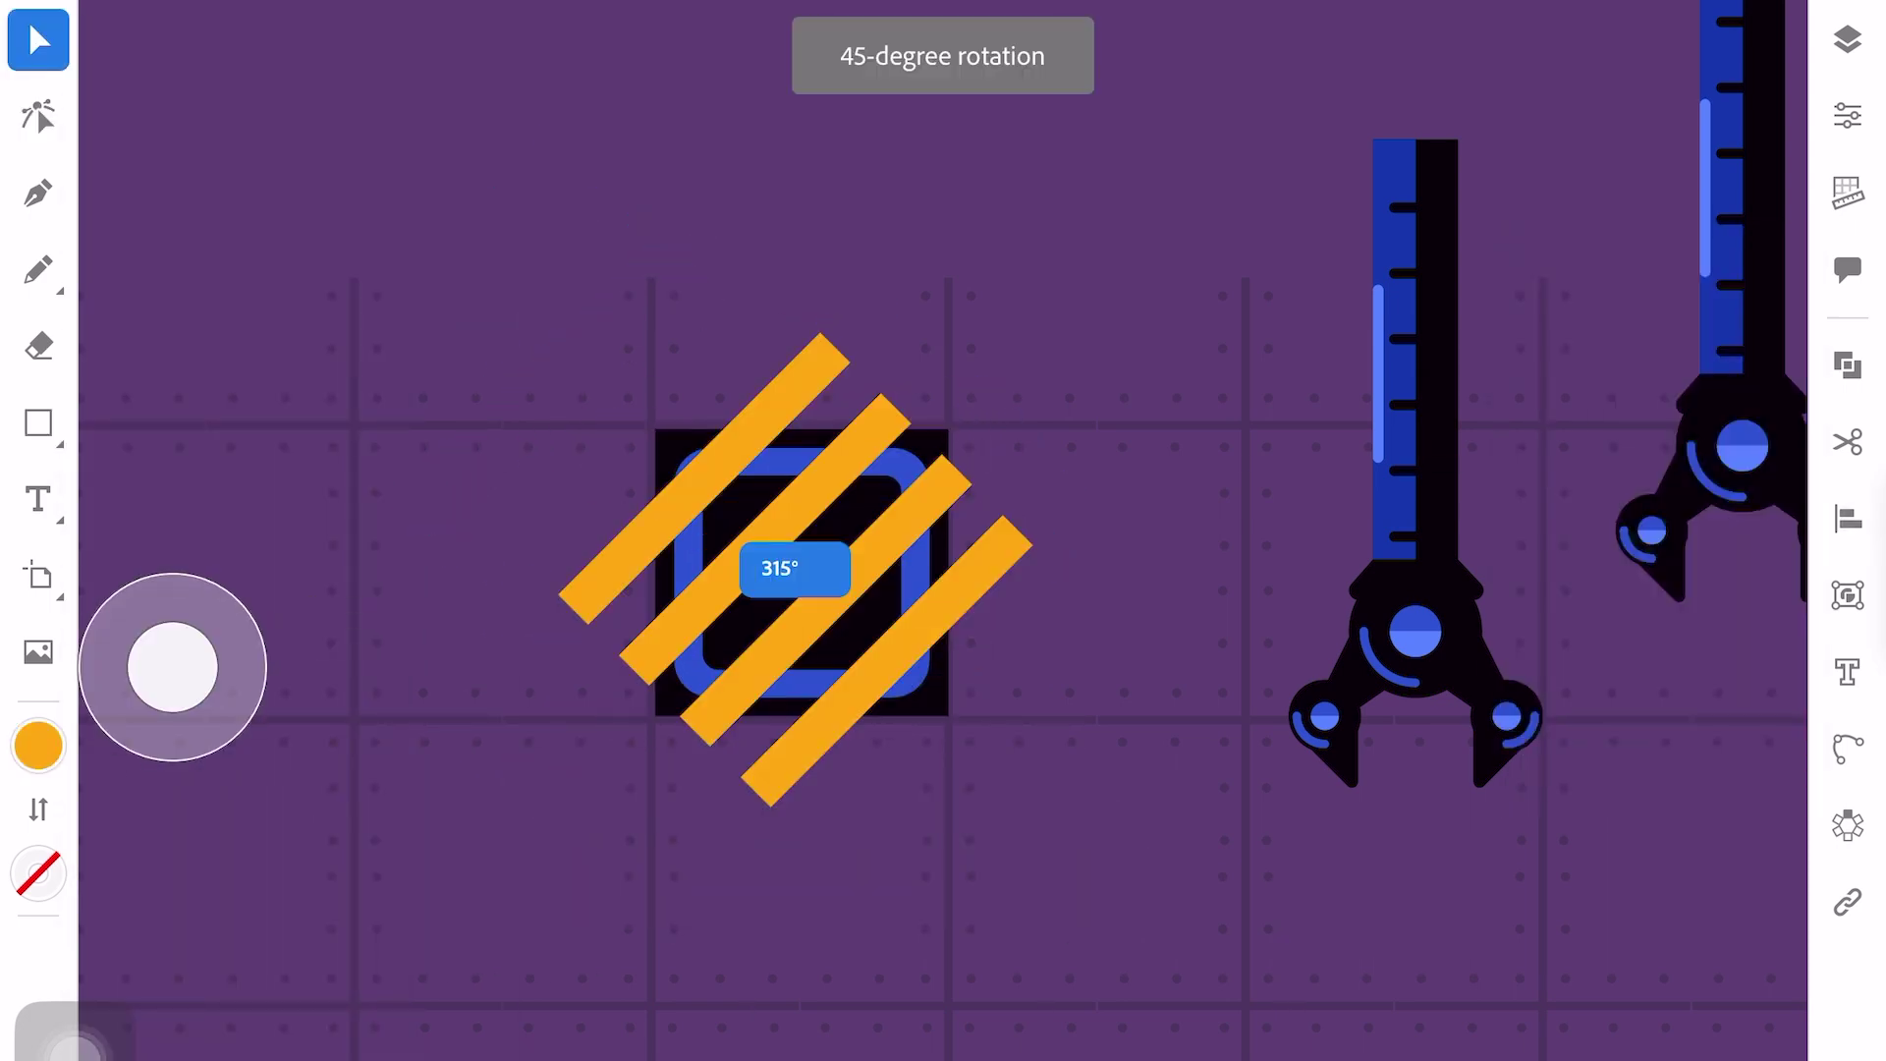
drag(801, 569, 805, 574)
click(39, 193)
click(779, 292)
Outline the stripes and clip them inside a front copy of the inner square
key(ctrl+a)
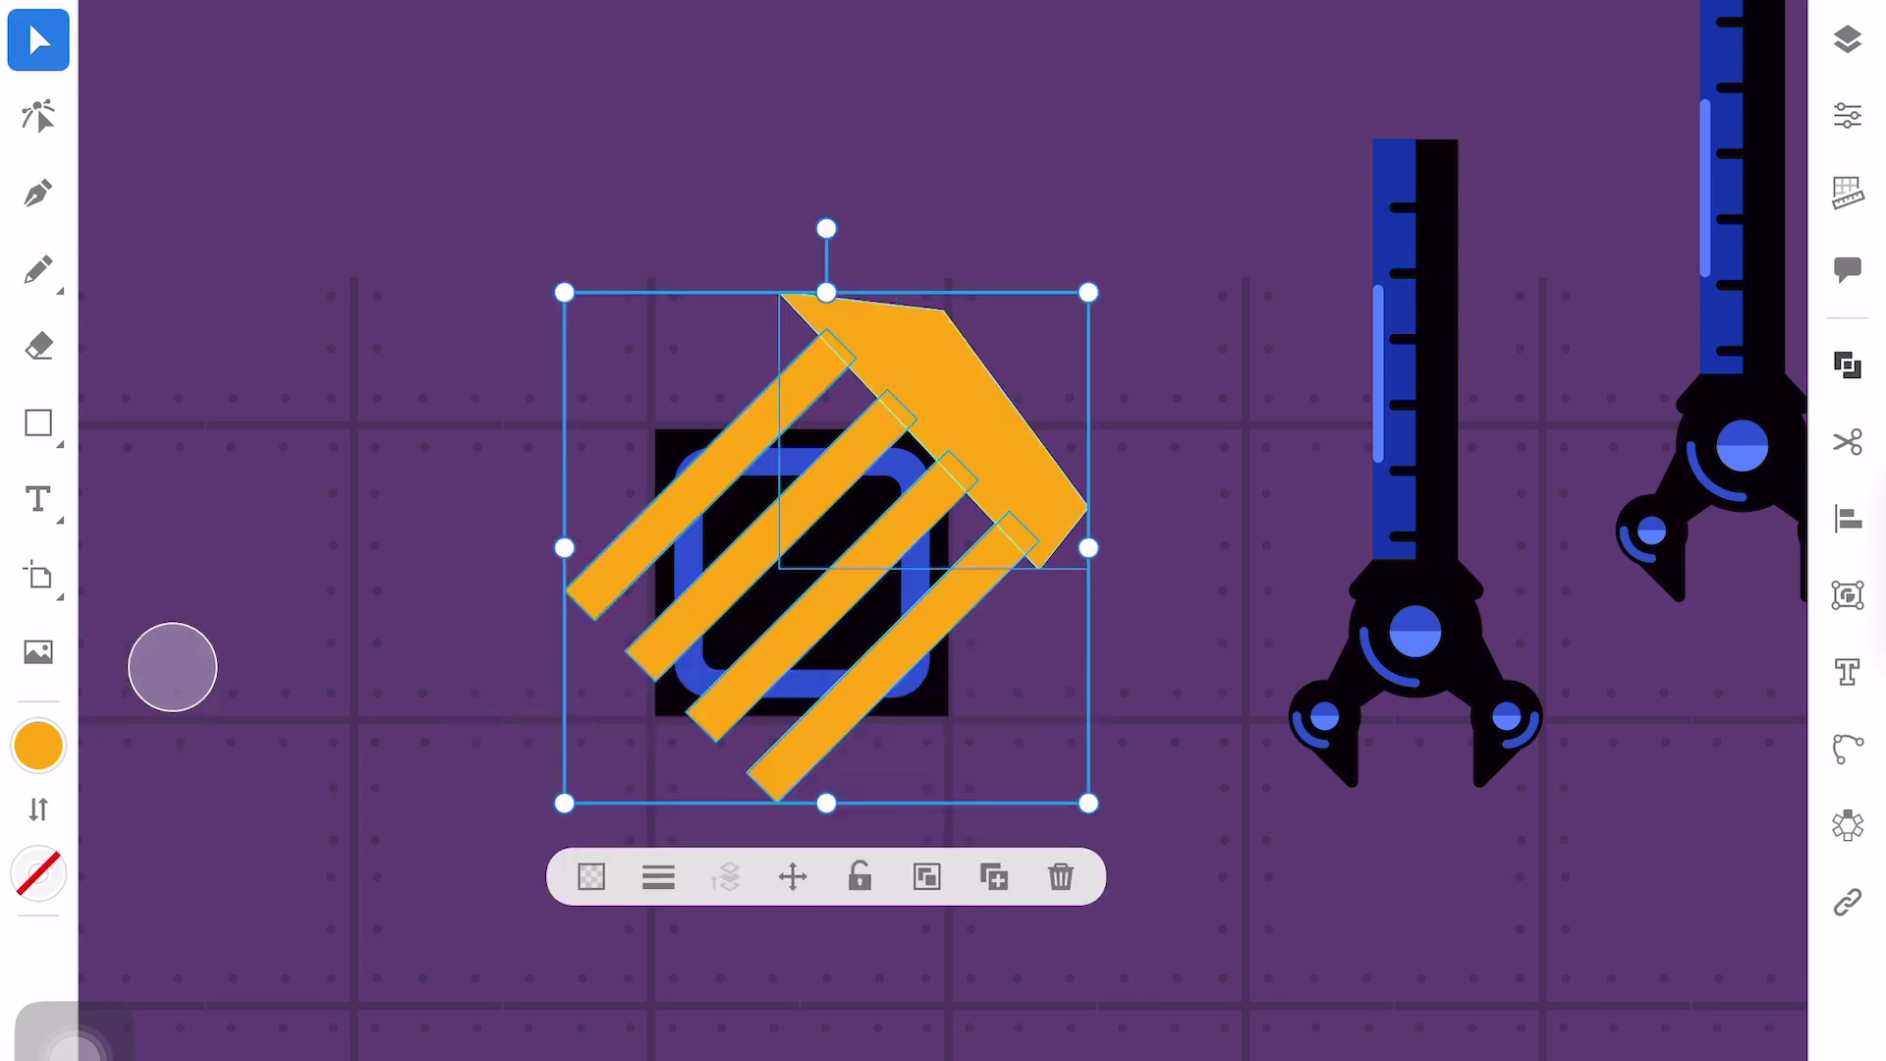
key(ctrl+shift+o)
key(ctrl+d)
key(ctrl+7)
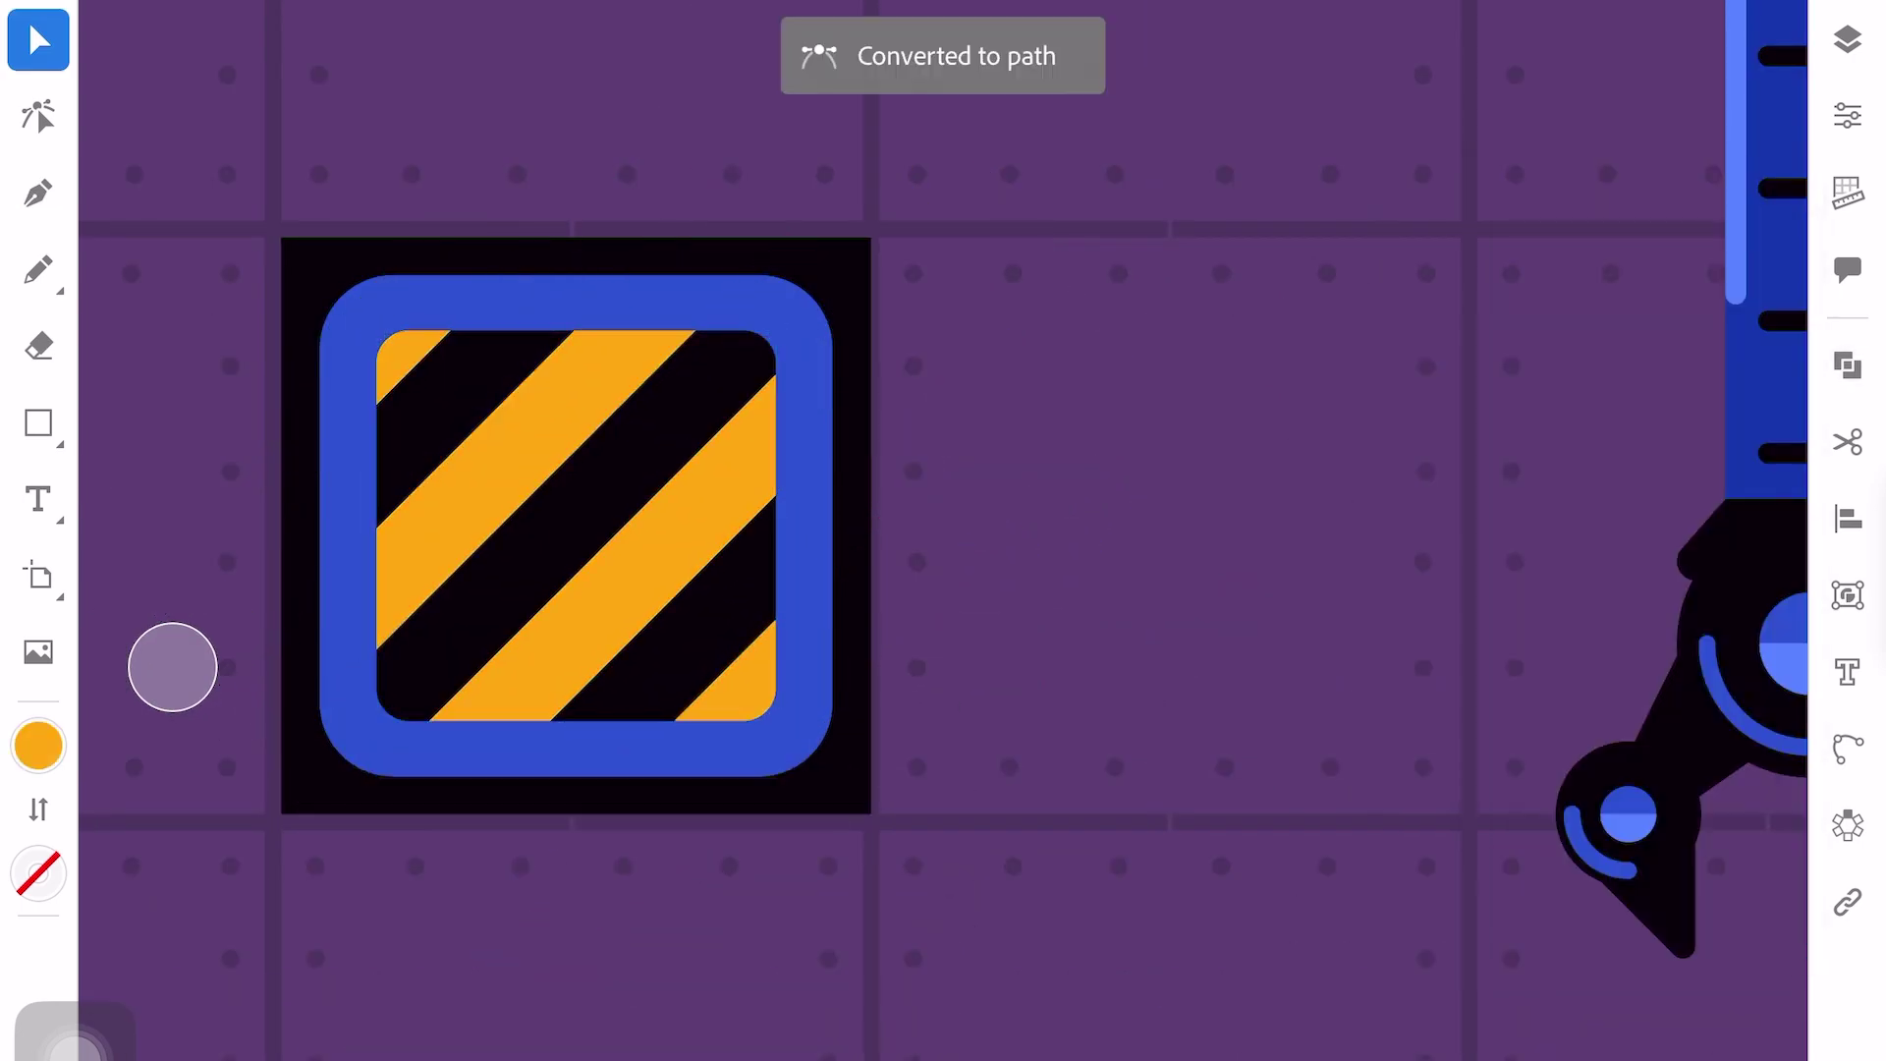
key(ctrl+equal)
Add a highlight strip and dark-blue shading strip to the frame, plus a black dot
key(m)
drag(309, 506, 348, 792)
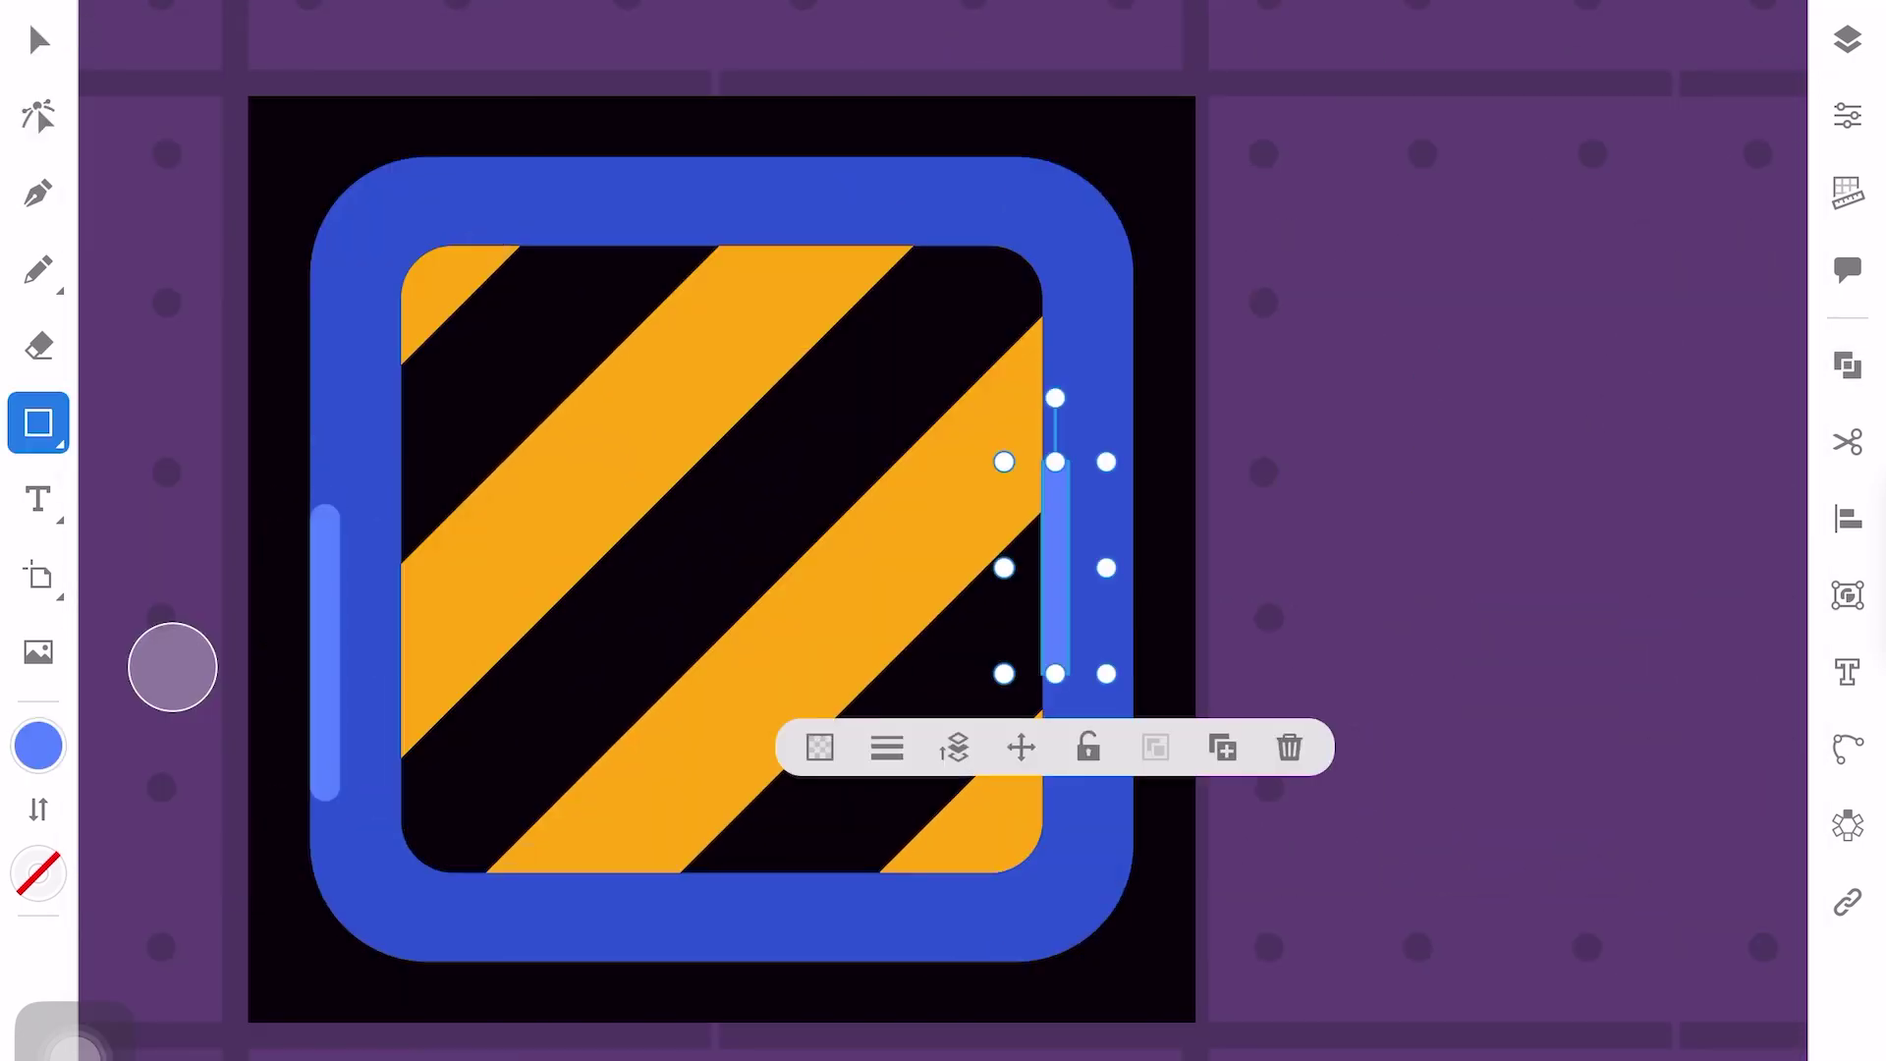
click(39, 747)
drag(359, 316, 402, 619)
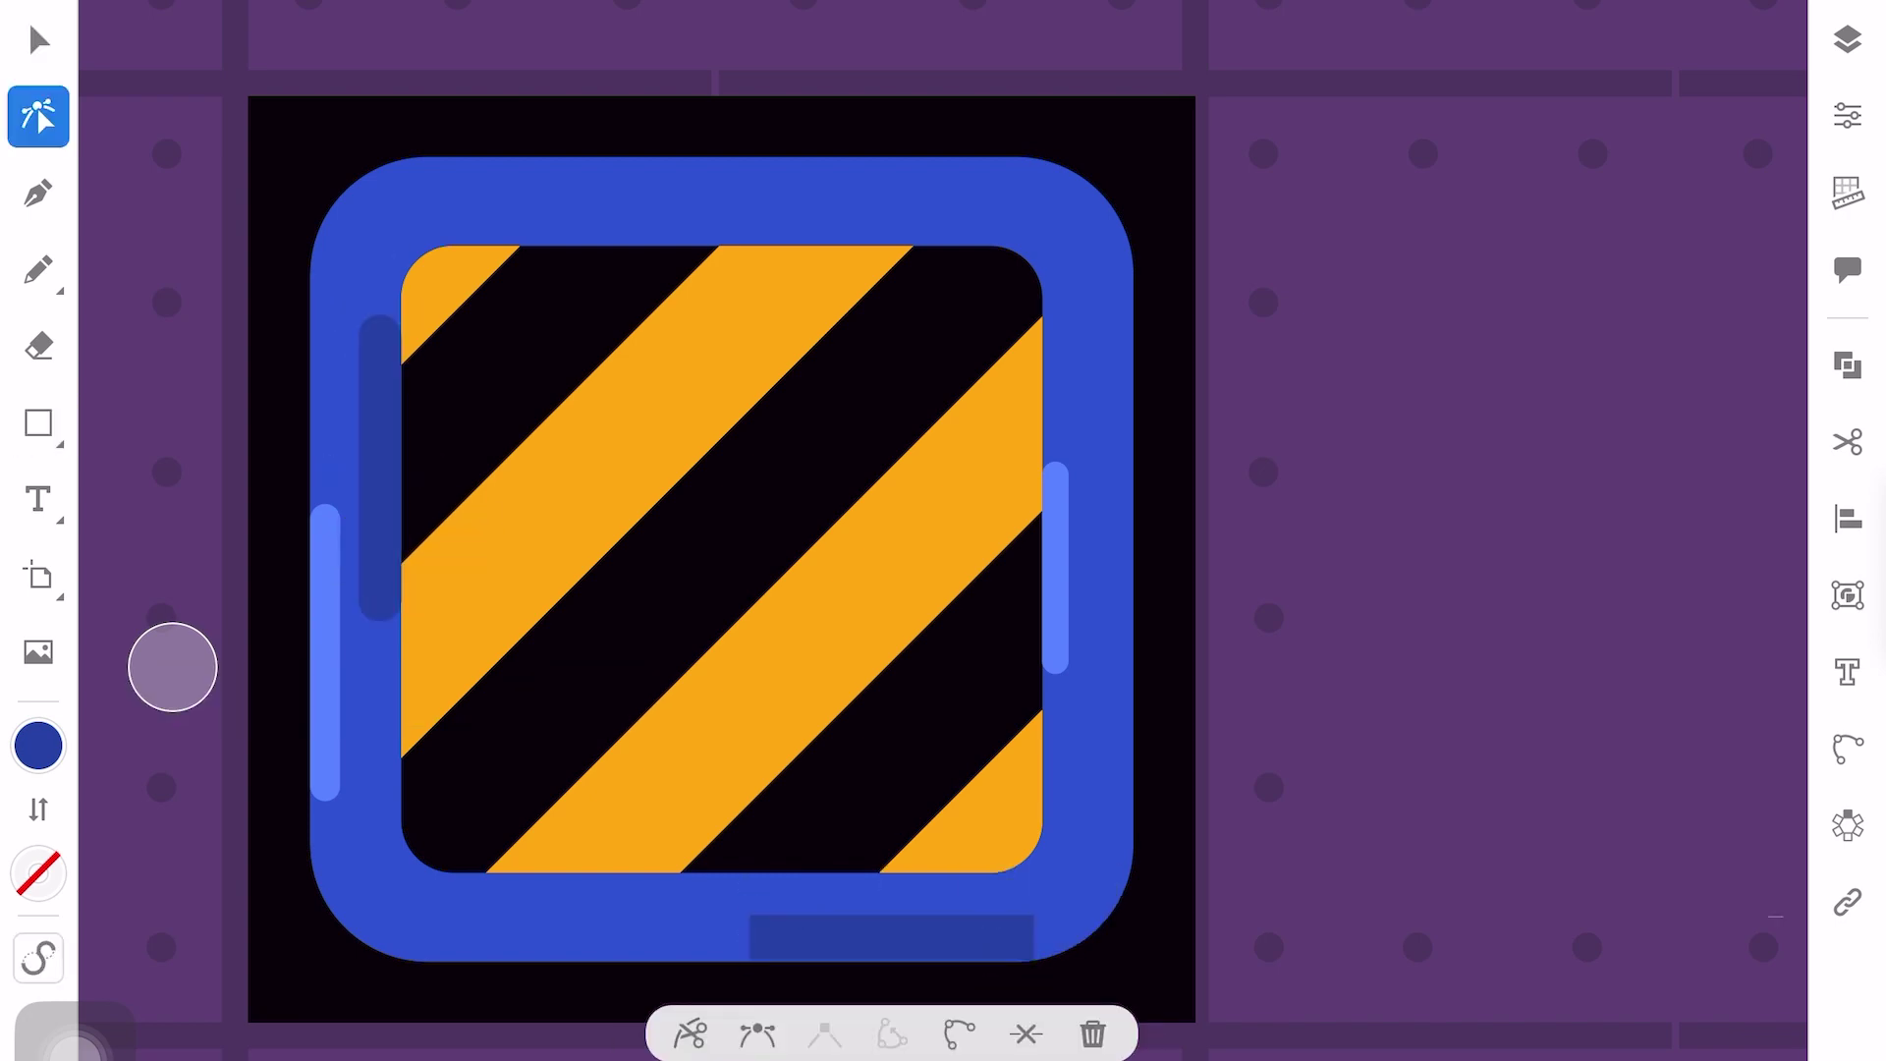
click(39, 746)
drag(846, 532, 947, 629)
key(v)
key(ctrl+0)
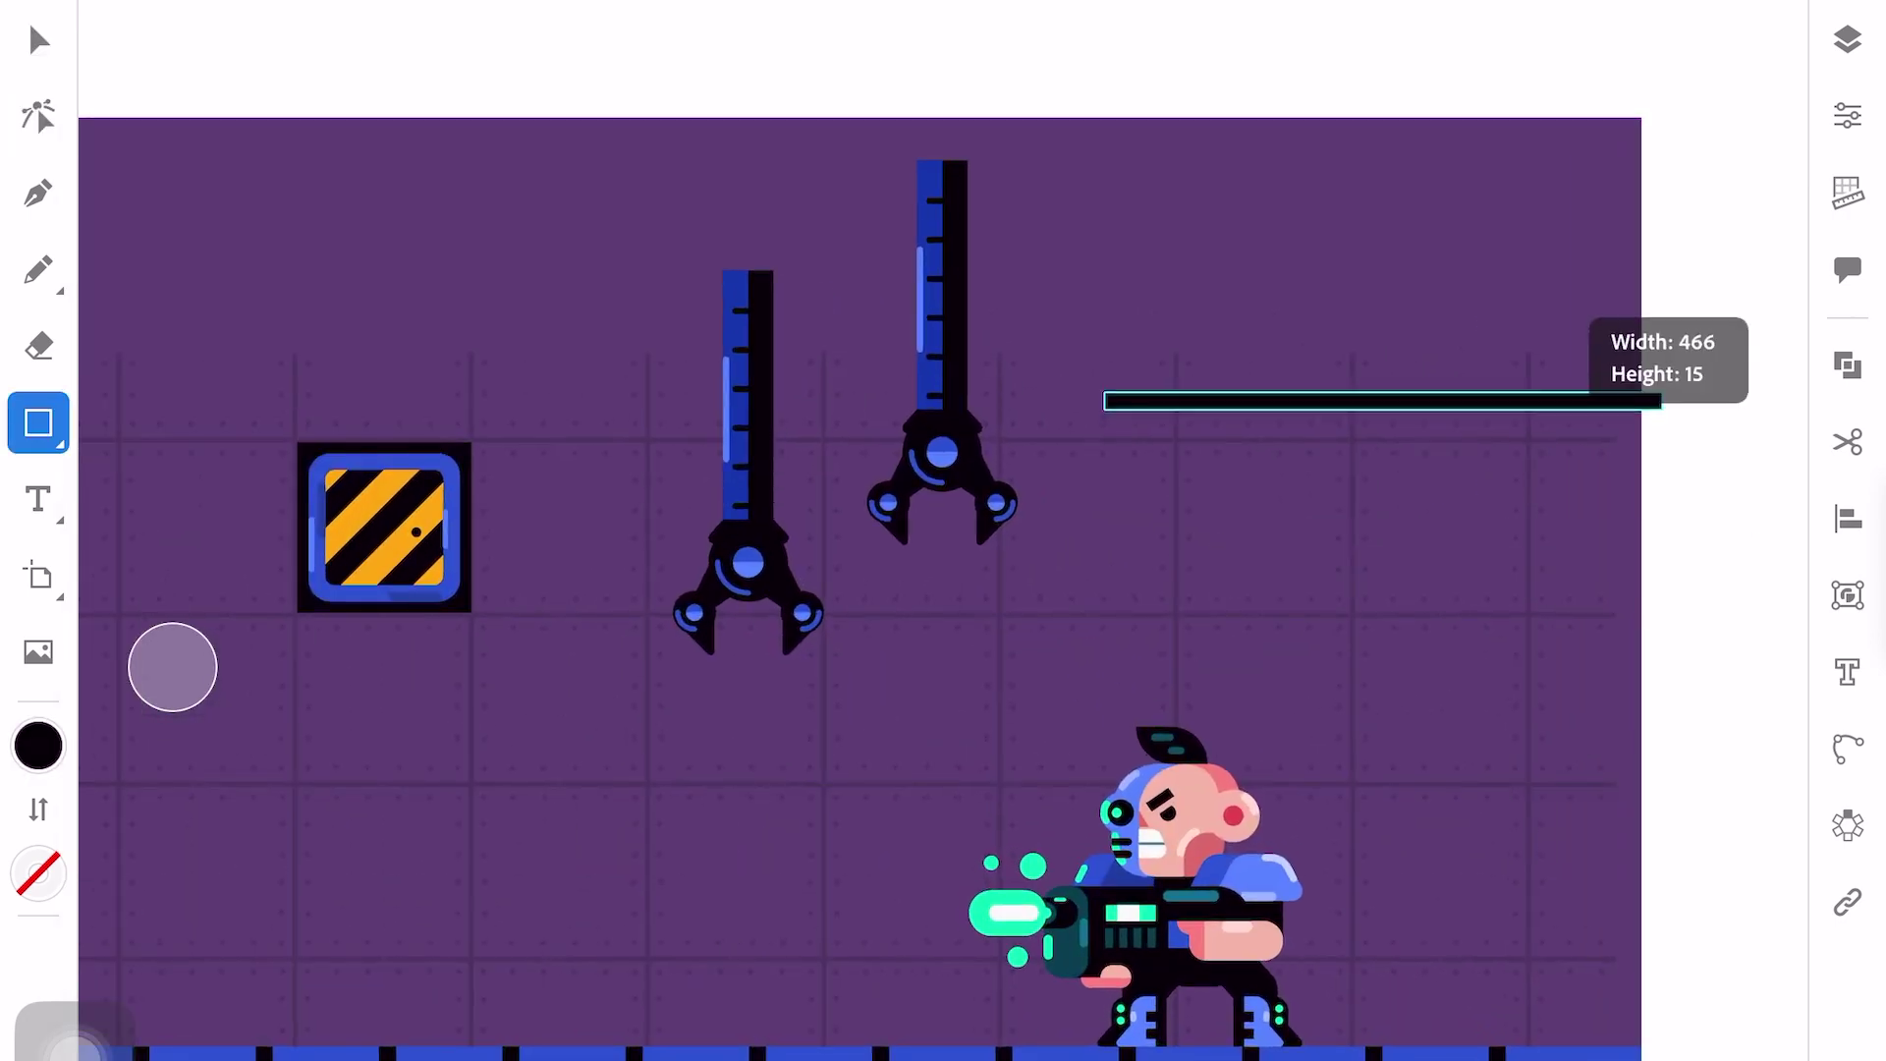
Add a second long bar and evenly spaced X braces along the two bars
drag(1102, 472, 1662, 473)
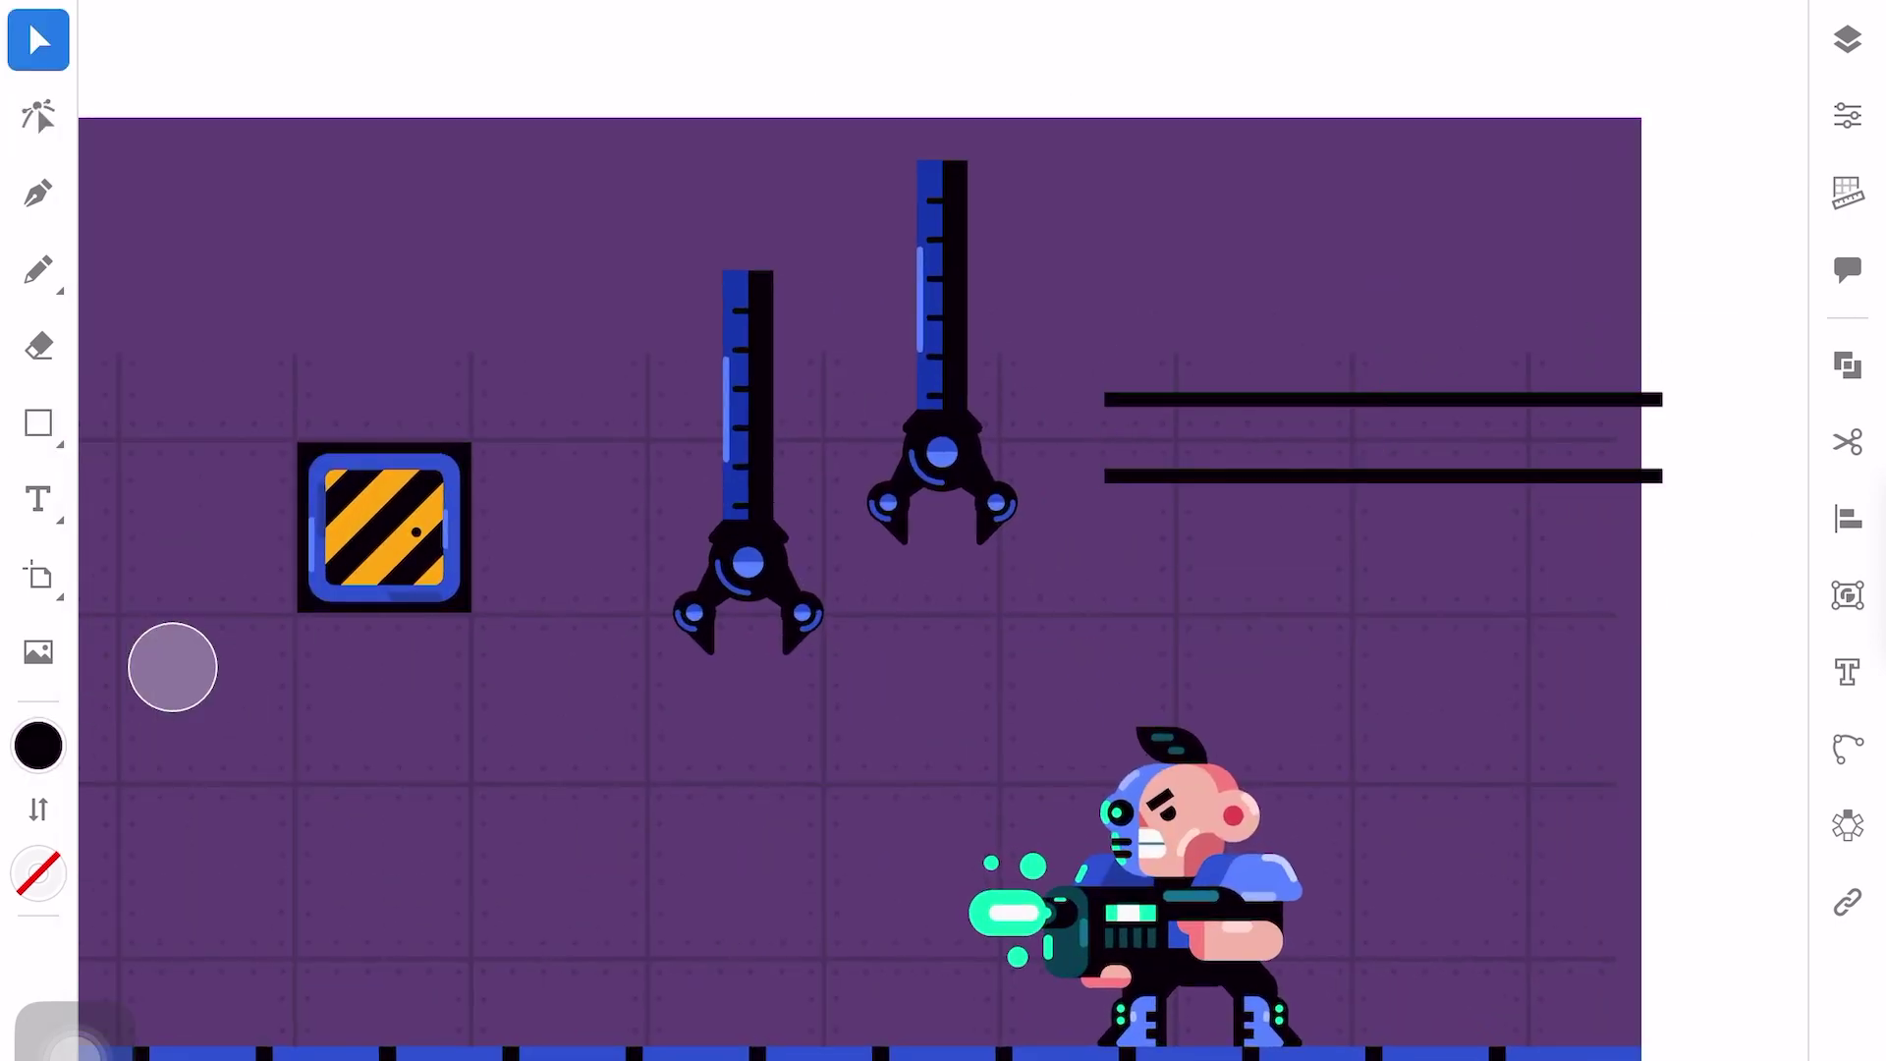
scroll(1410, 407, up, 3)
mouse_move(704, 743)
mouse_down()
mouse_move(829, 469)
mouse_move(998, 468)
mouse_move(1031, 564)
mouse_move(1128, 549)
mouse_up()
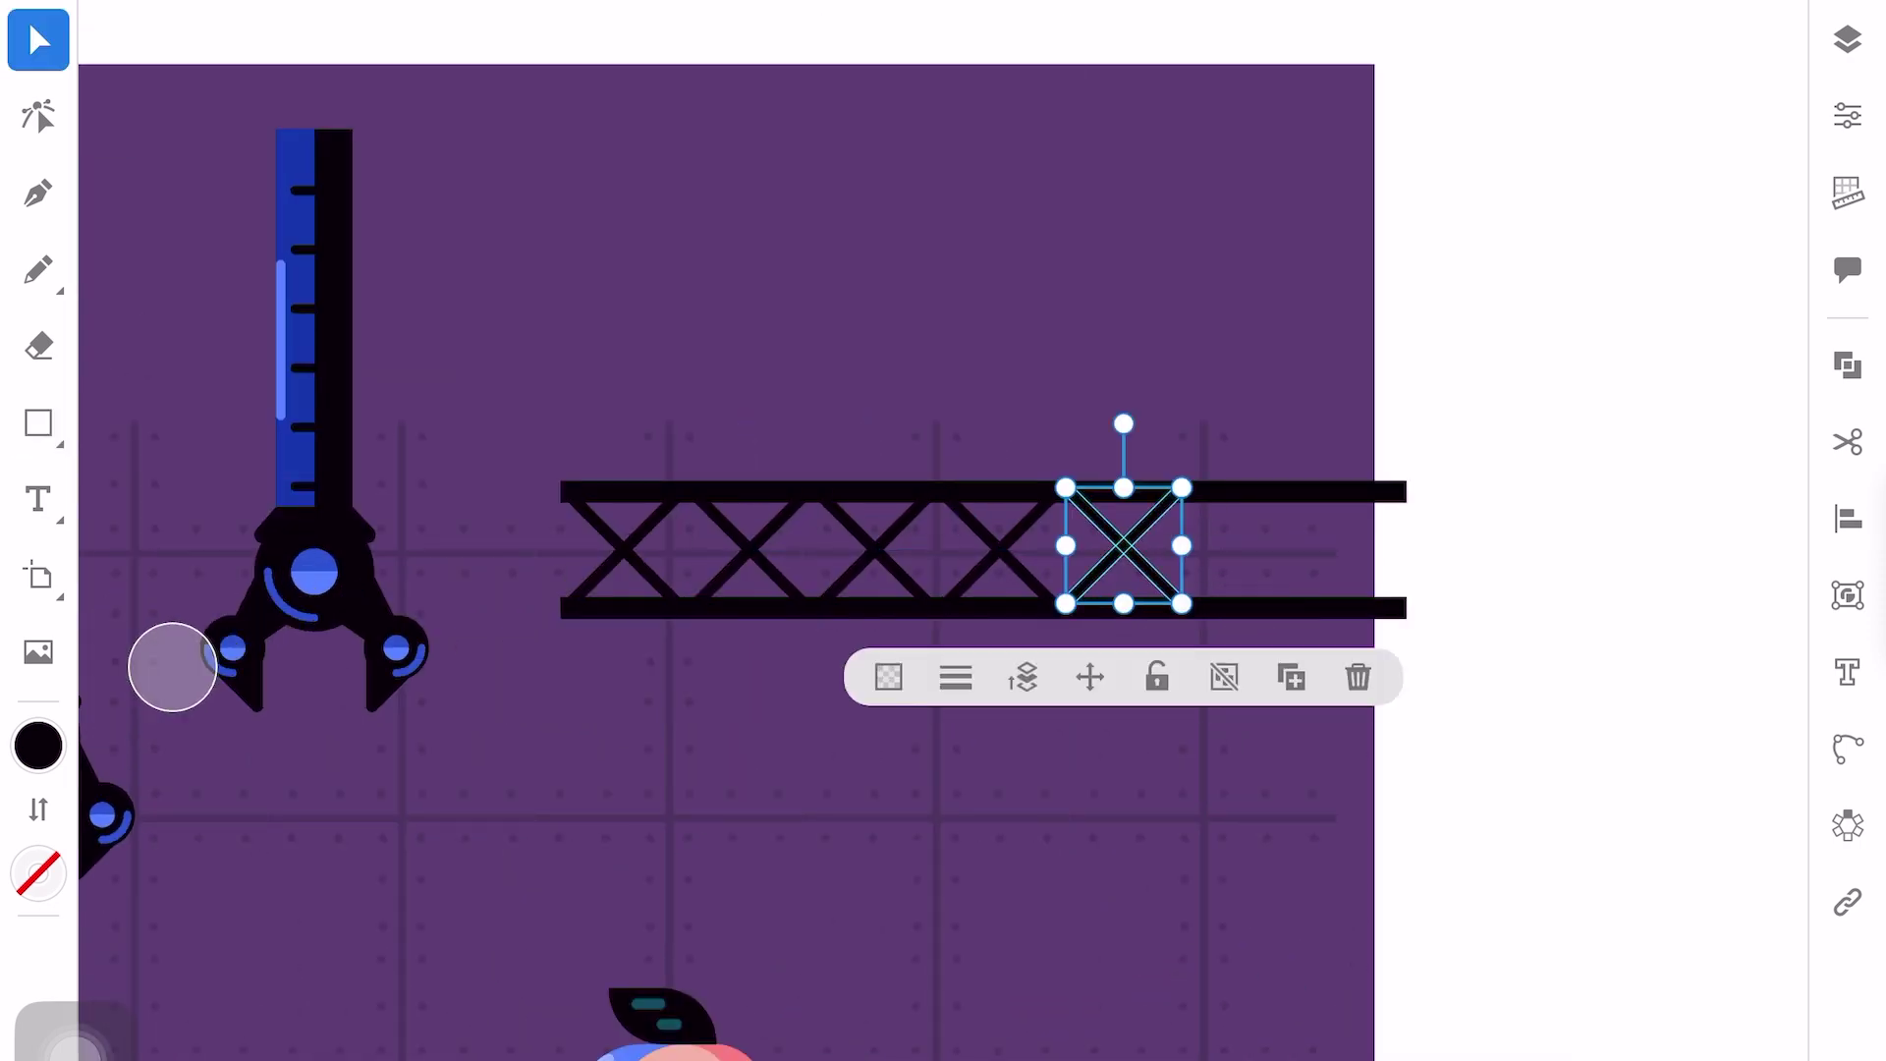
drag(575, 442, 1312, 591)
click(1848, 519)
click(884, 295)
click(38, 424)
Add a thin vertical hanging rod and copy the truss higher and to the right
drag(735, 274, 740, 486)
click(1849, 520)
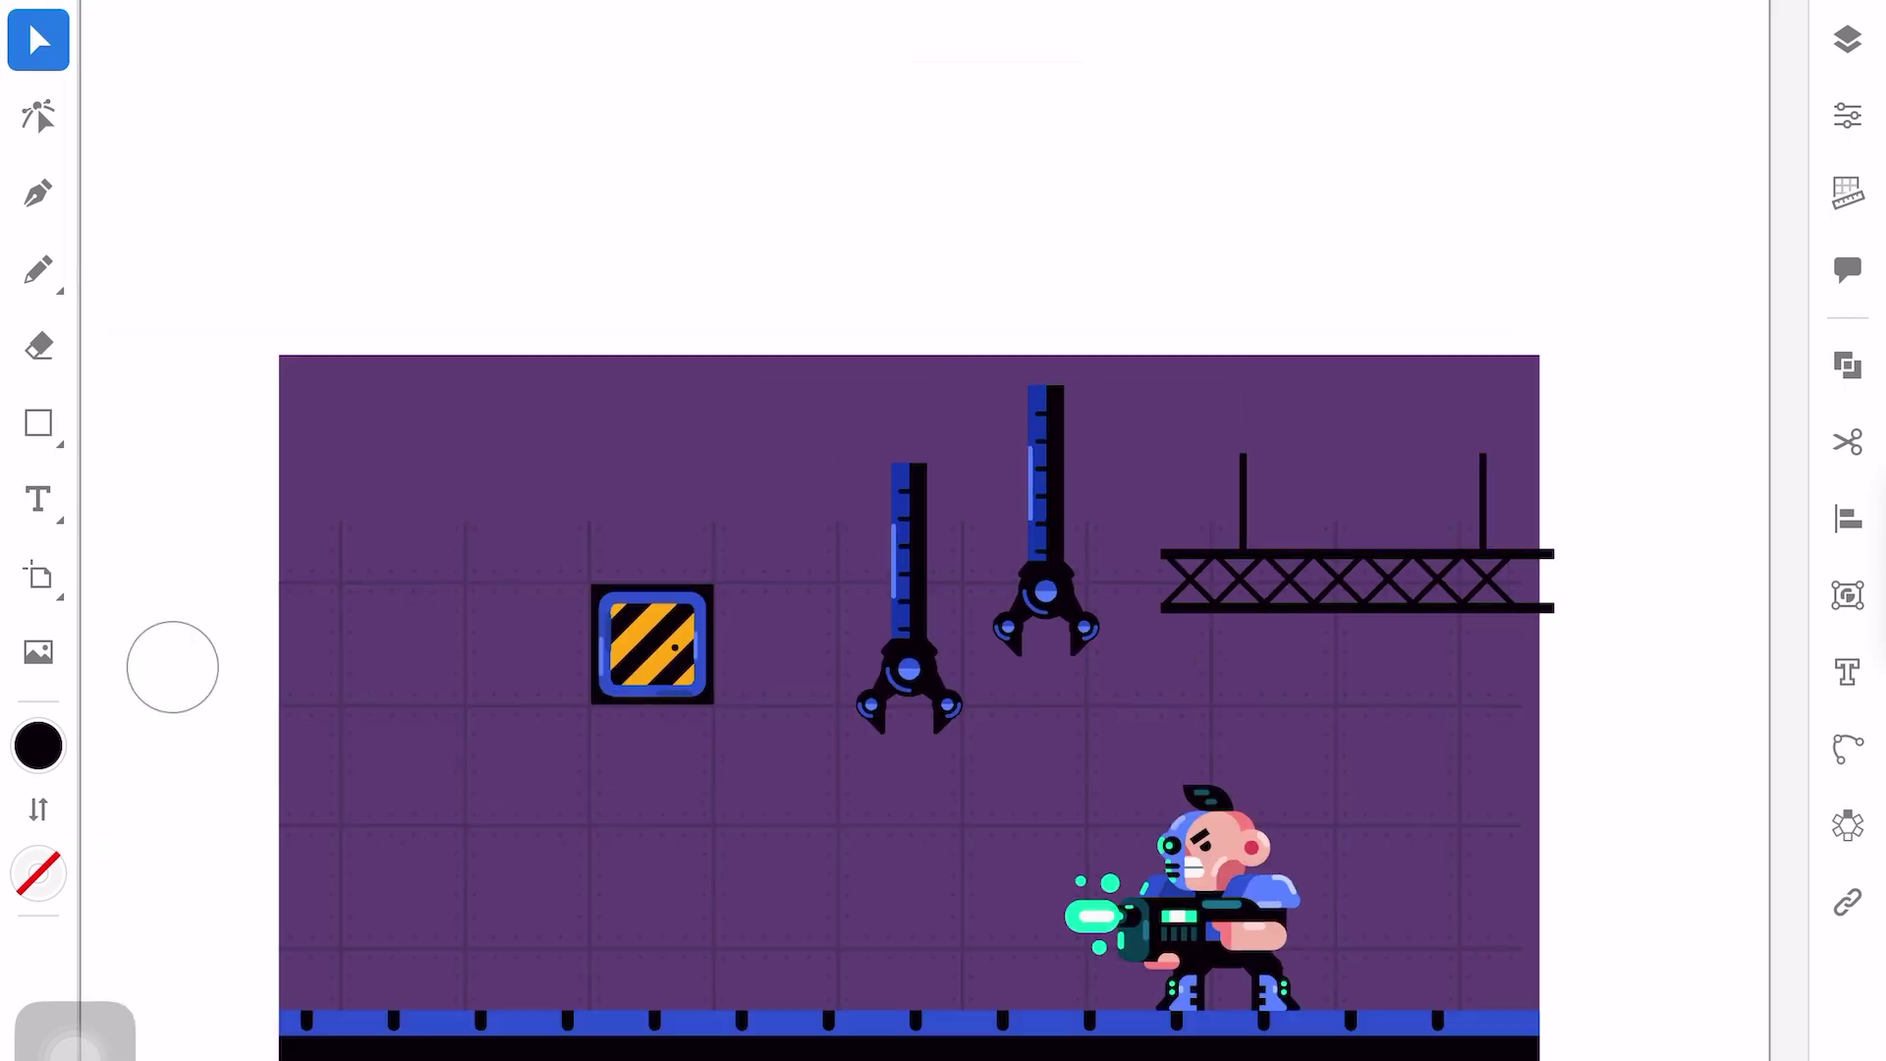
drag(1385, 583, 1503, 480)
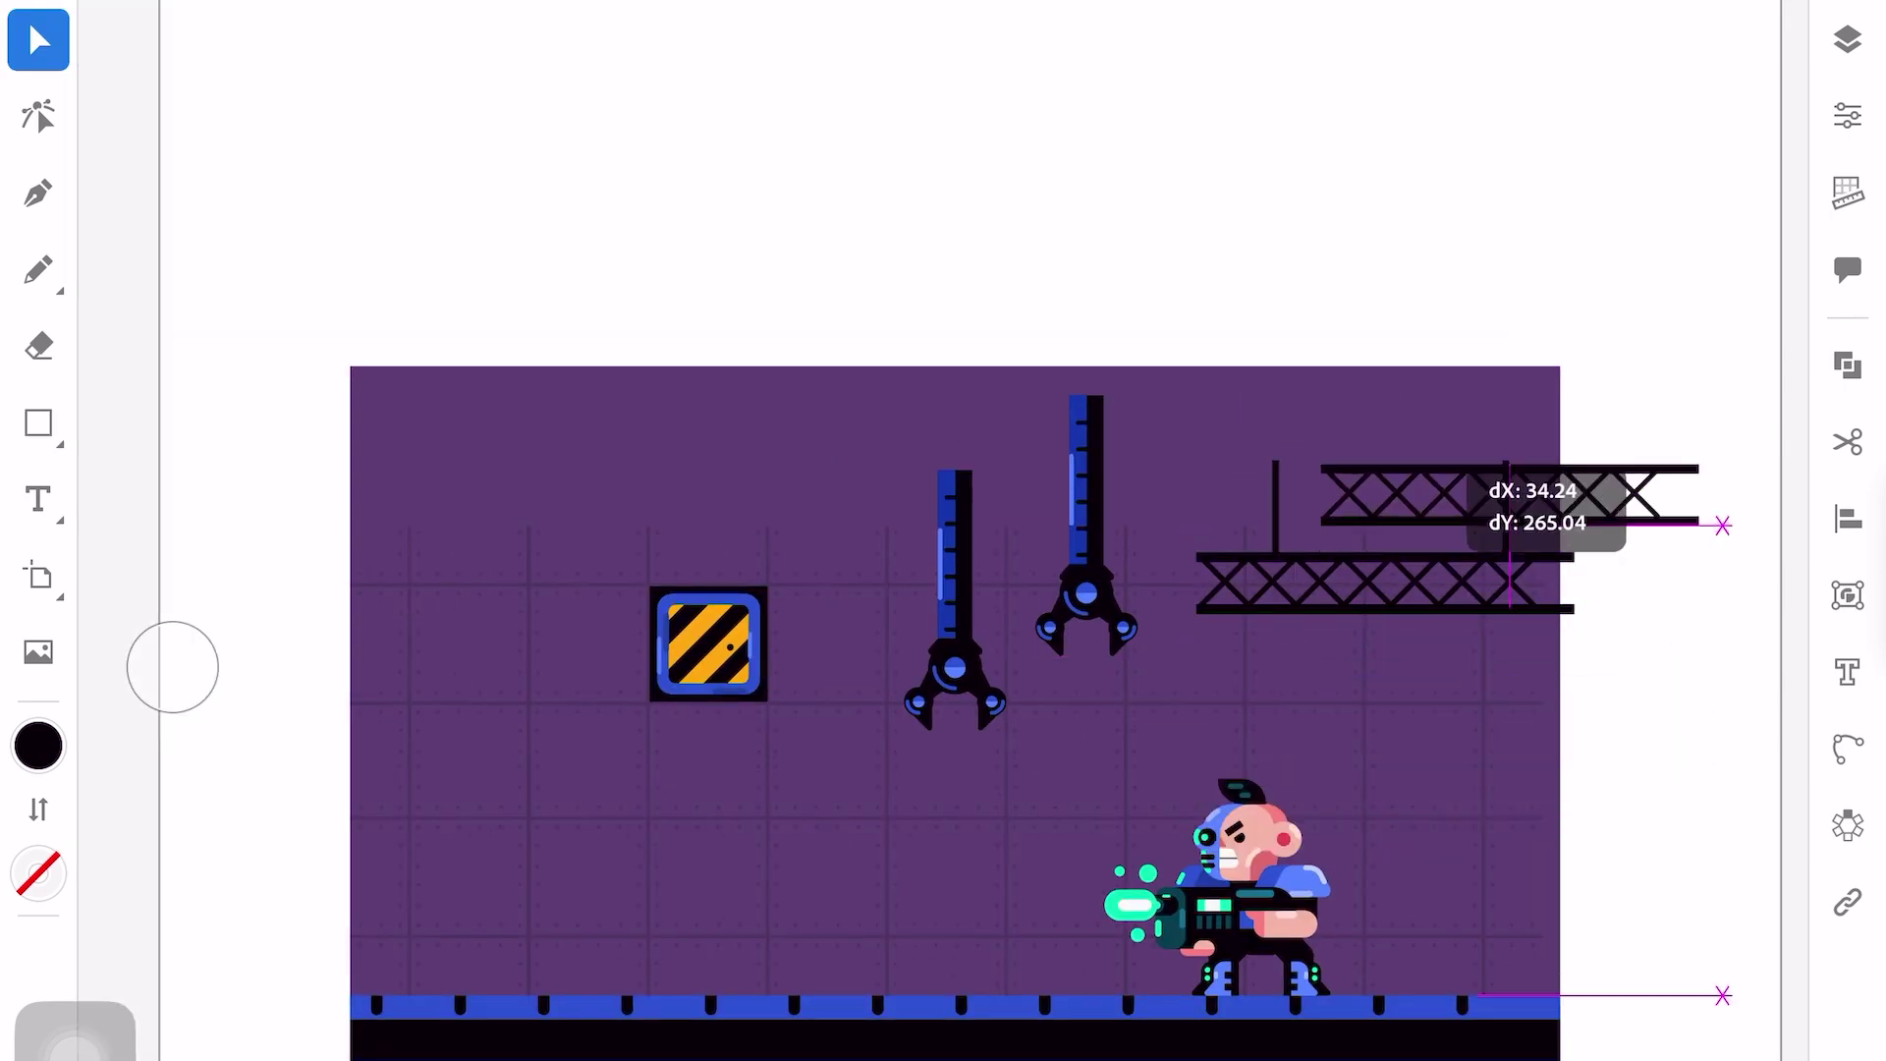
scroll(944, 589, up, 5)
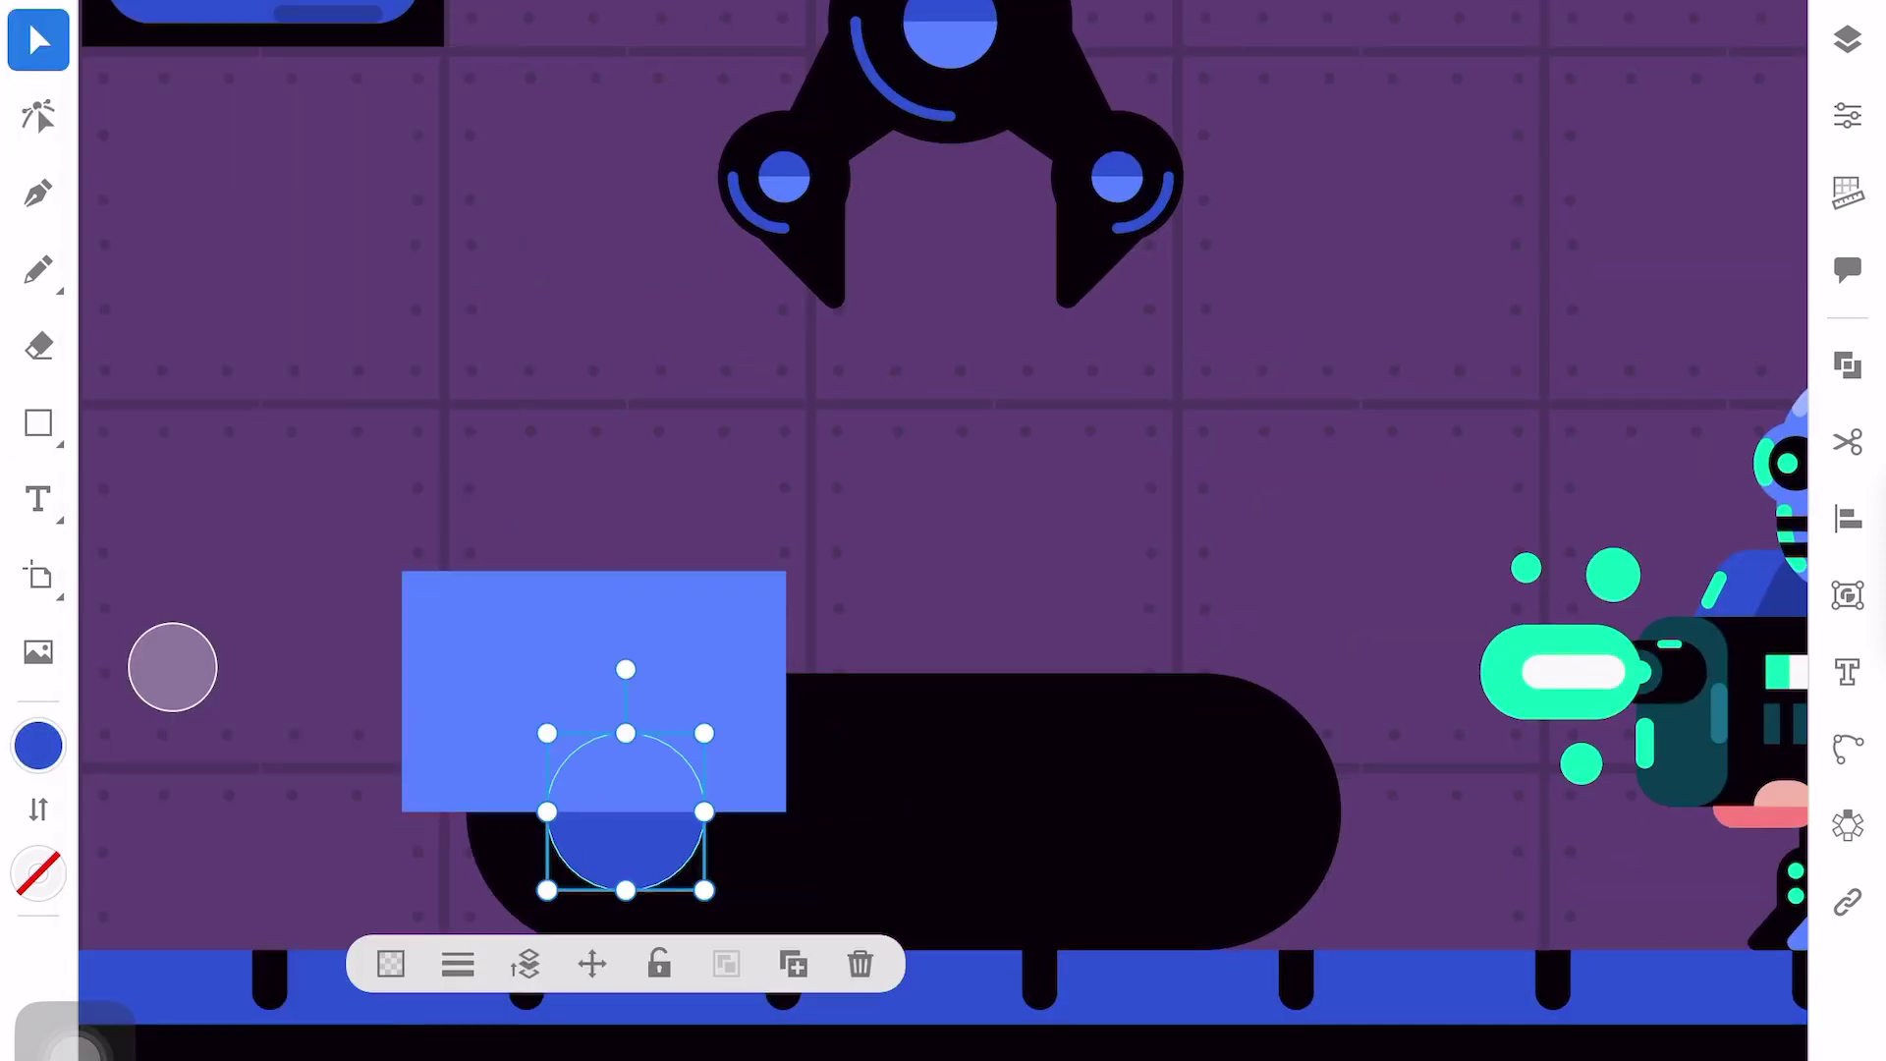
Intersect a circle with a rectangle to make a roller highlight
click(1848, 367)
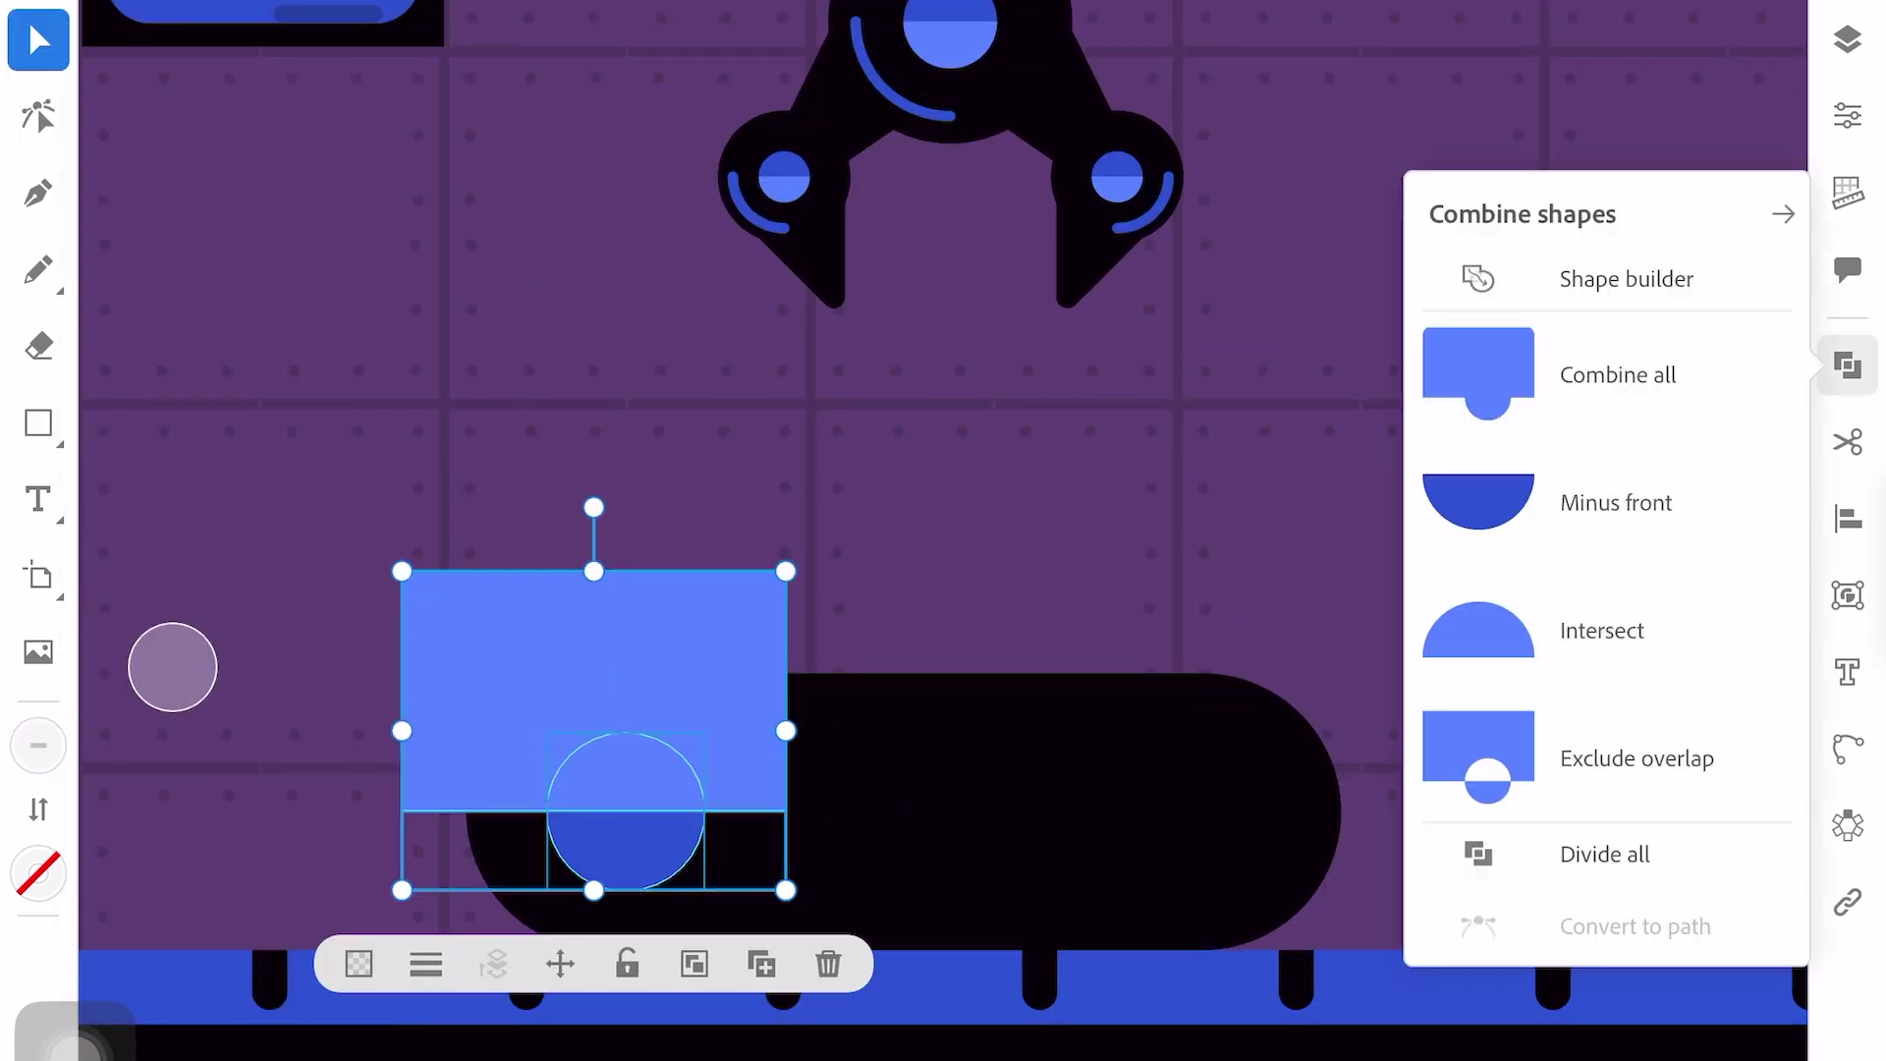
click(1598, 623)
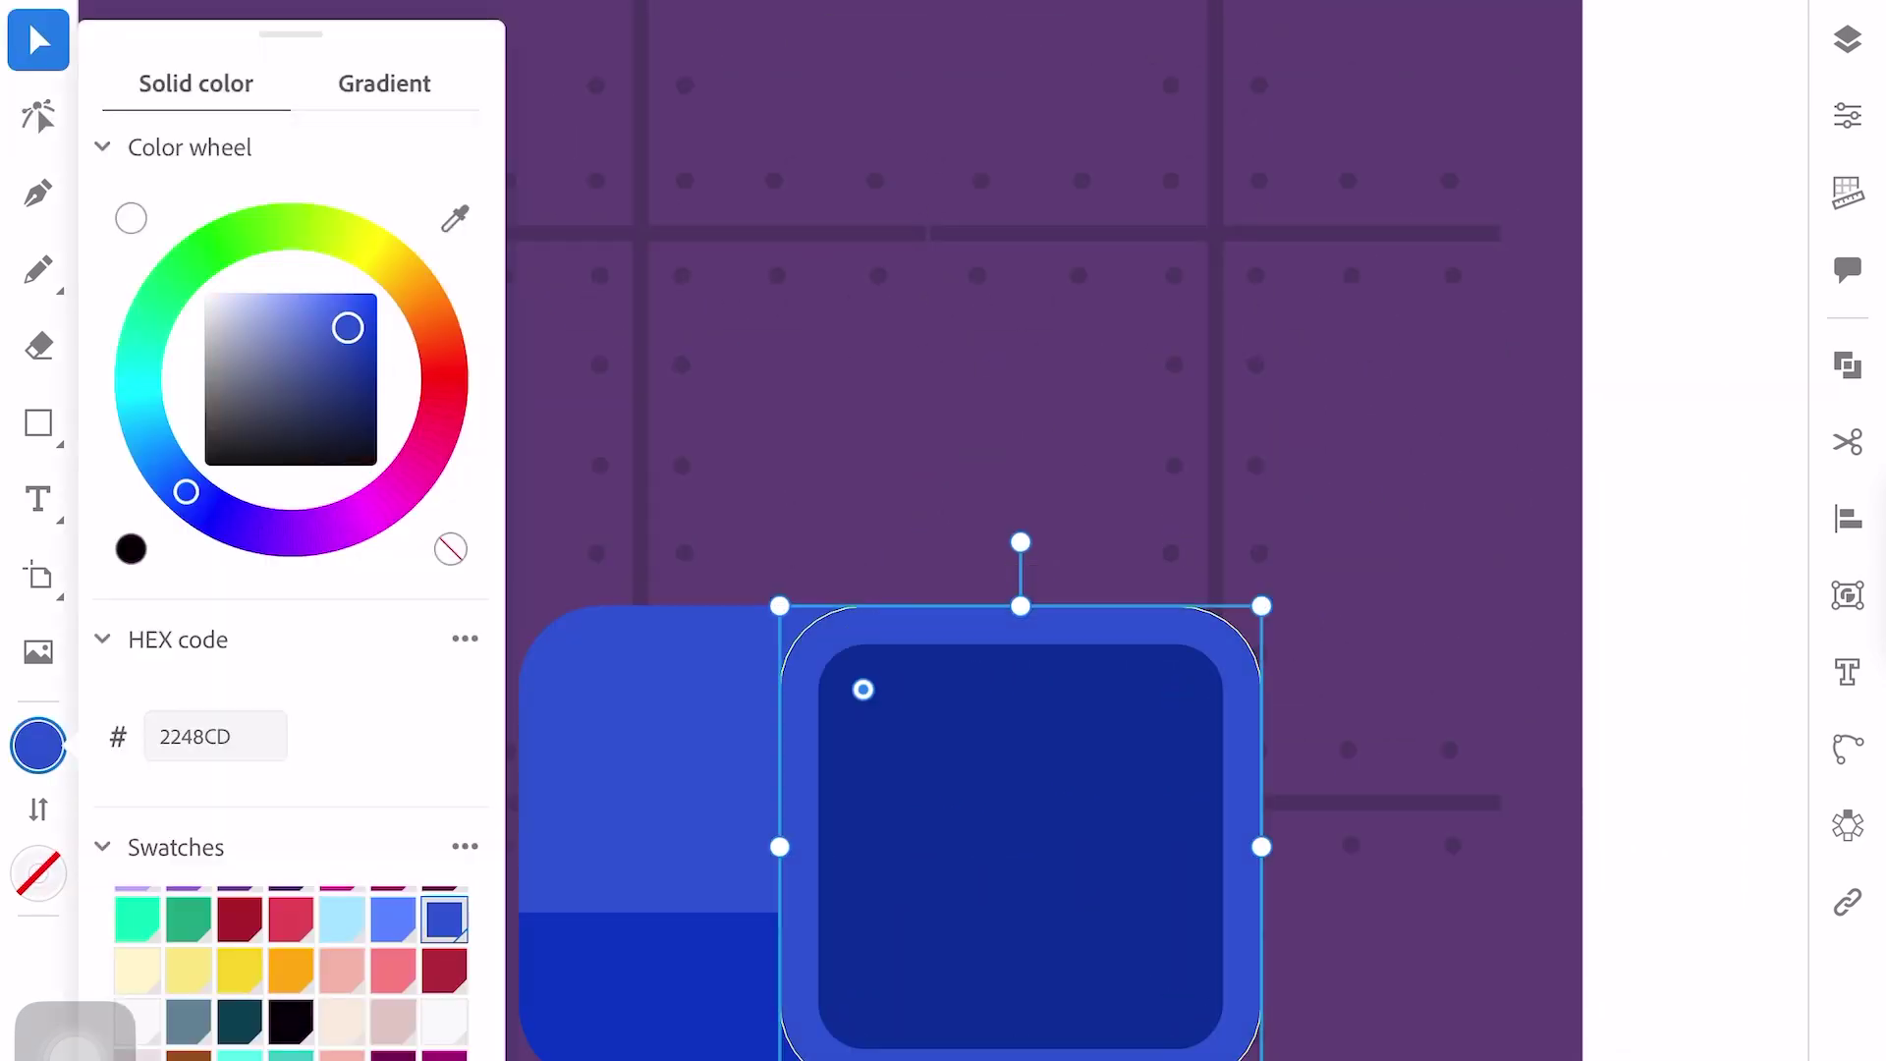
Set the machine block's screen frame fill to black
click(172, 666)
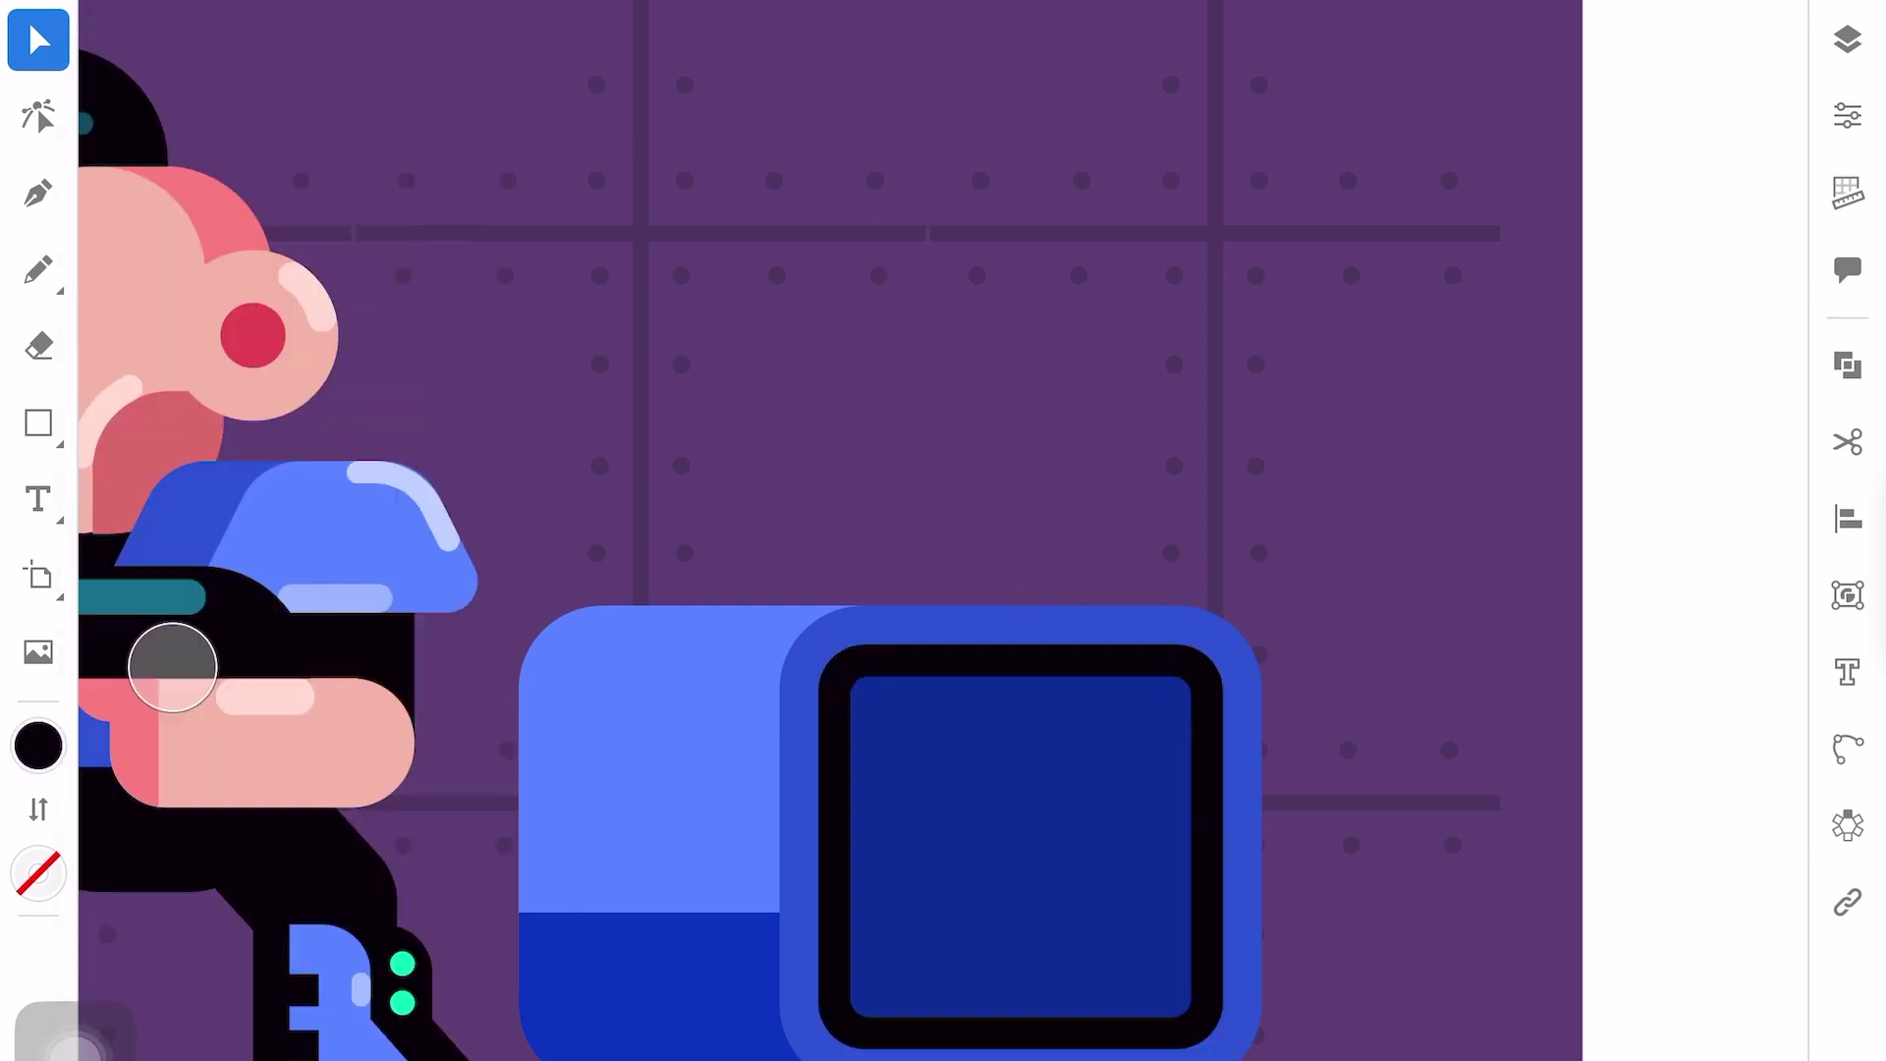